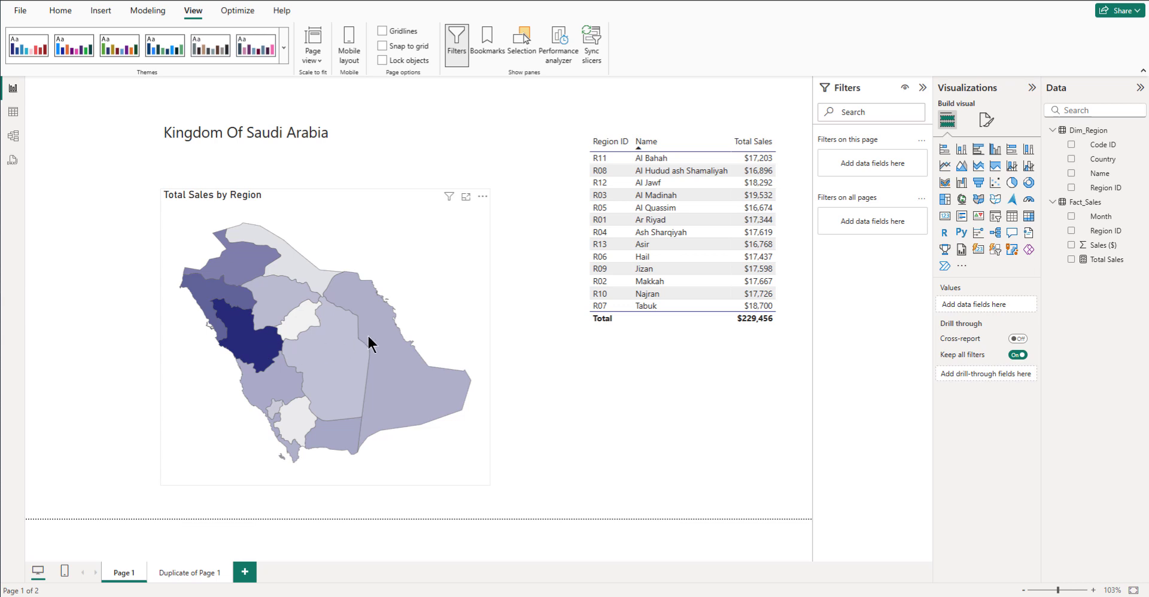
Step: Compare the duplicated page with Page 1's Saudi sales map, then switch to the browser
click(186, 573)
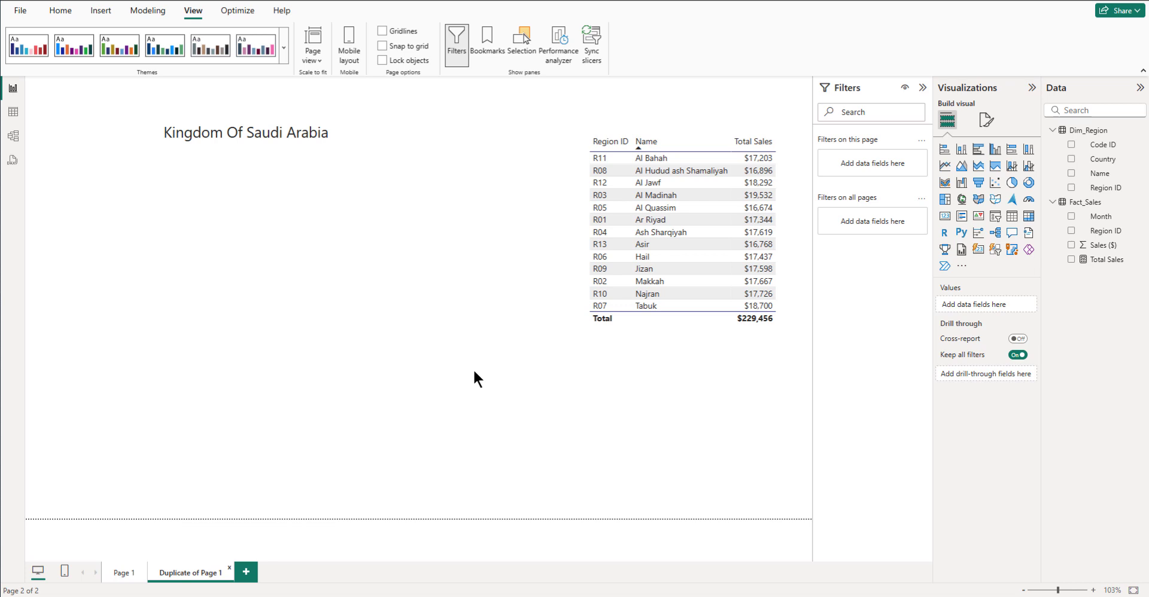
click(126, 573)
mouse_move(351, 354)
key(alt+Tab)
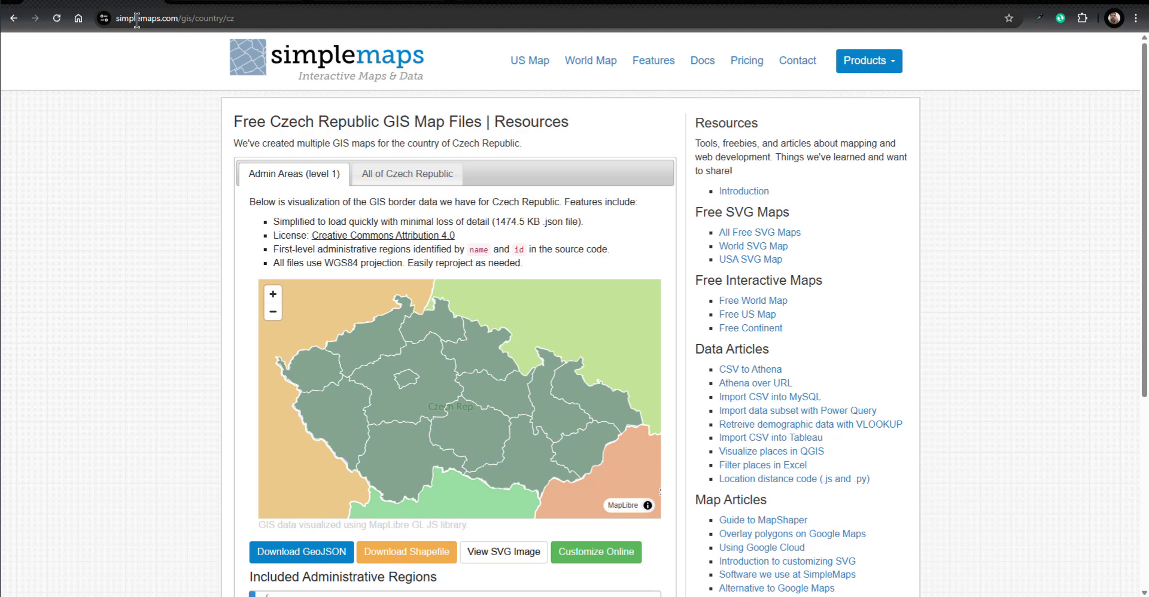
Step: Change the simplemaps URL's country code from cz to de to load the Germany page
double_click(255, 18)
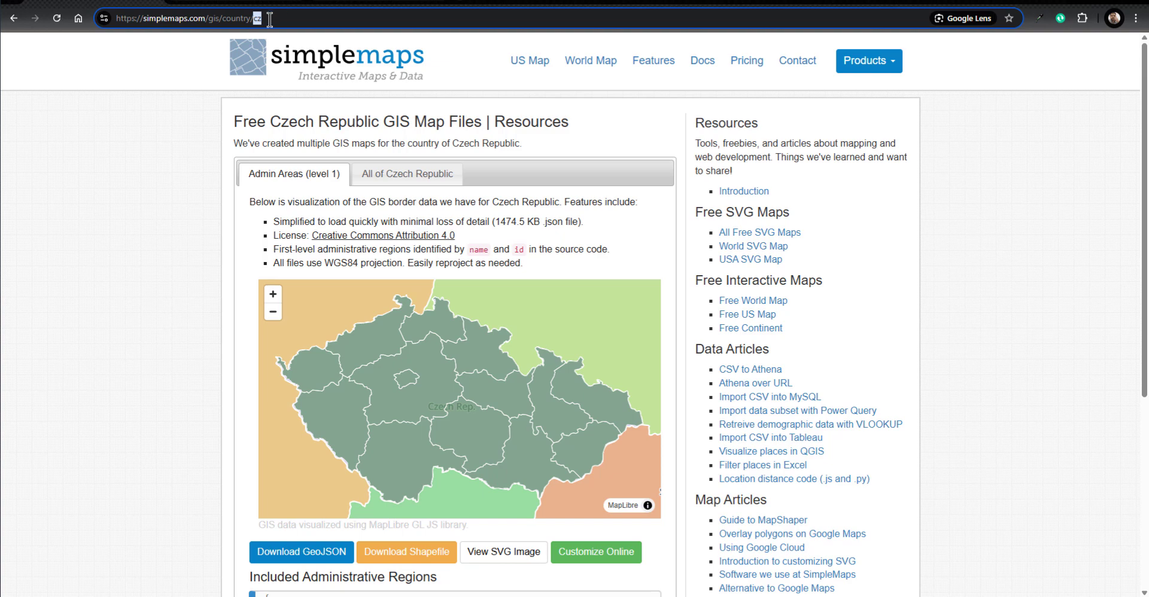
click(273, 18)
key(BackSpace)
key(BackSpace)
text(de)
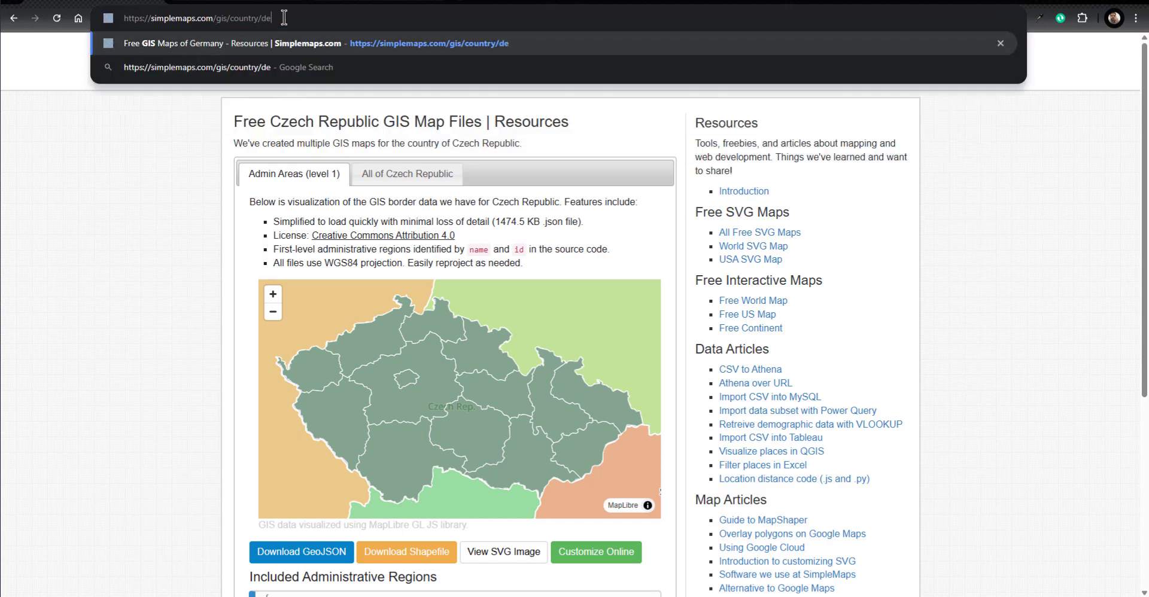
key(Return)
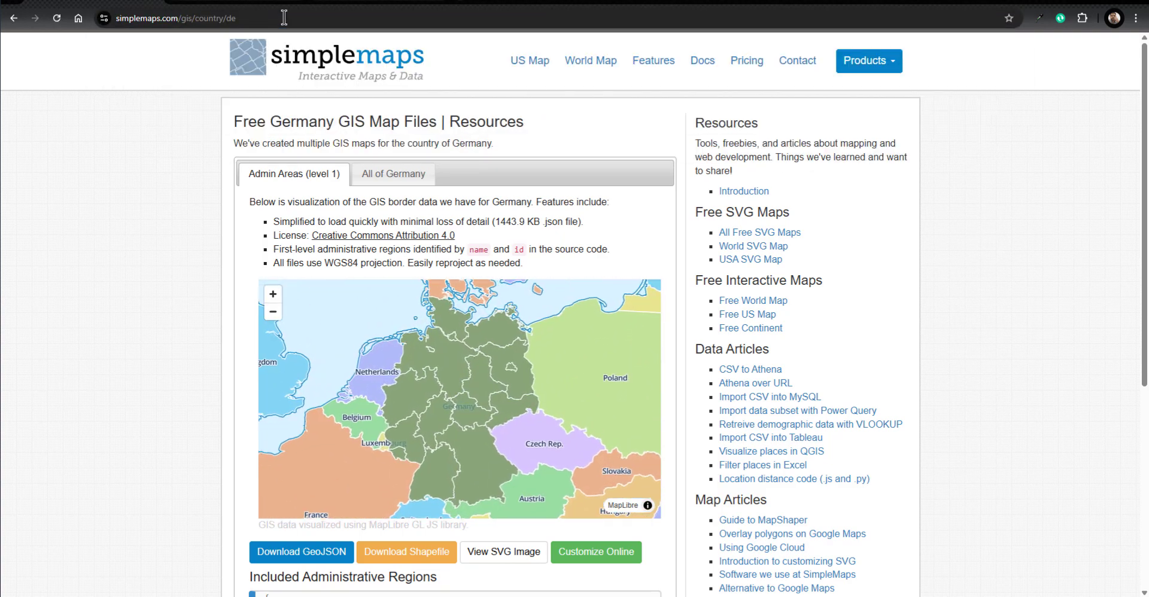
Step: Change the country code to sa to load the Saudi Arabia GIS maps page
click(280, 18)
key(BackSpace)
key(BackSpace)
text(sa)
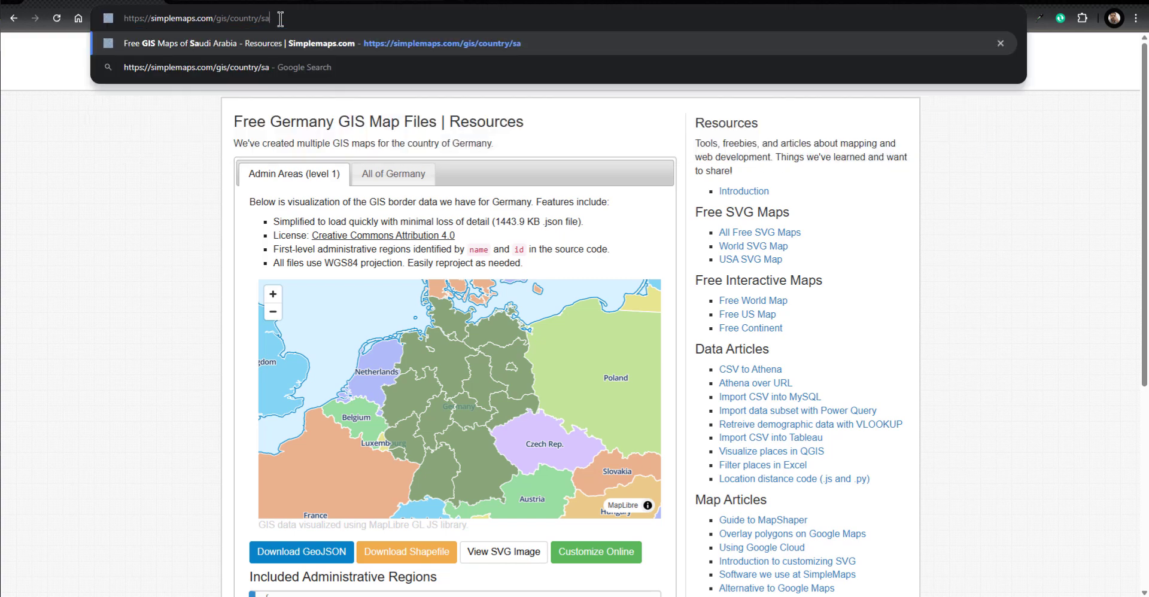
key(Return)
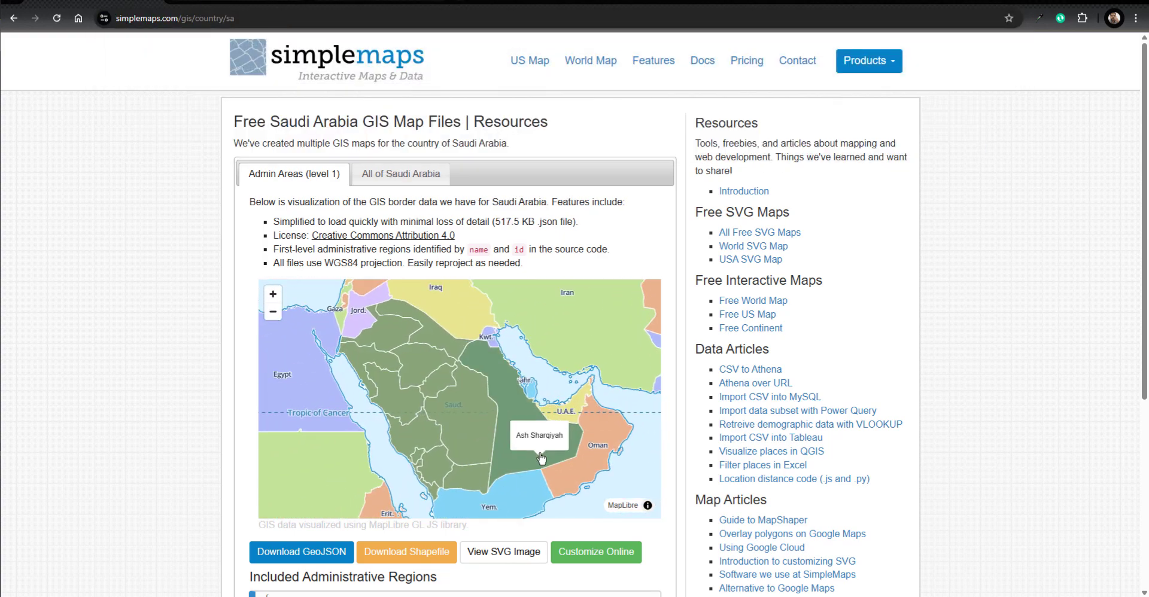
Step: Download the Saudi Arabia regions GeoJSON, saving it as sa.json (505 KB), then go to mapshaper
scroll(669, 403, down, 5)
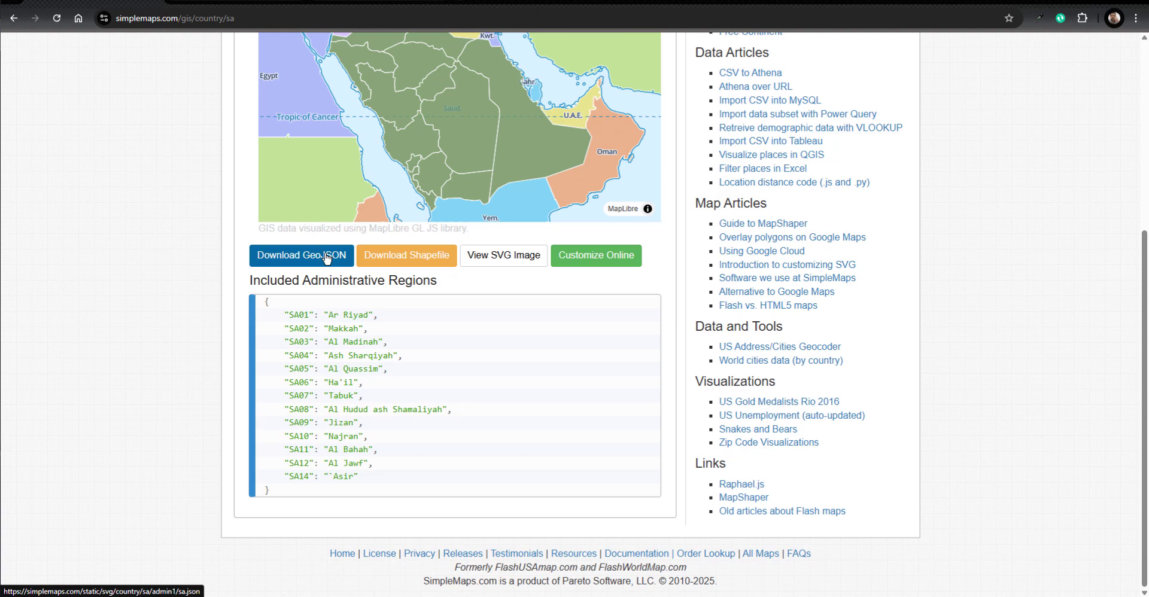
click(327, 257)
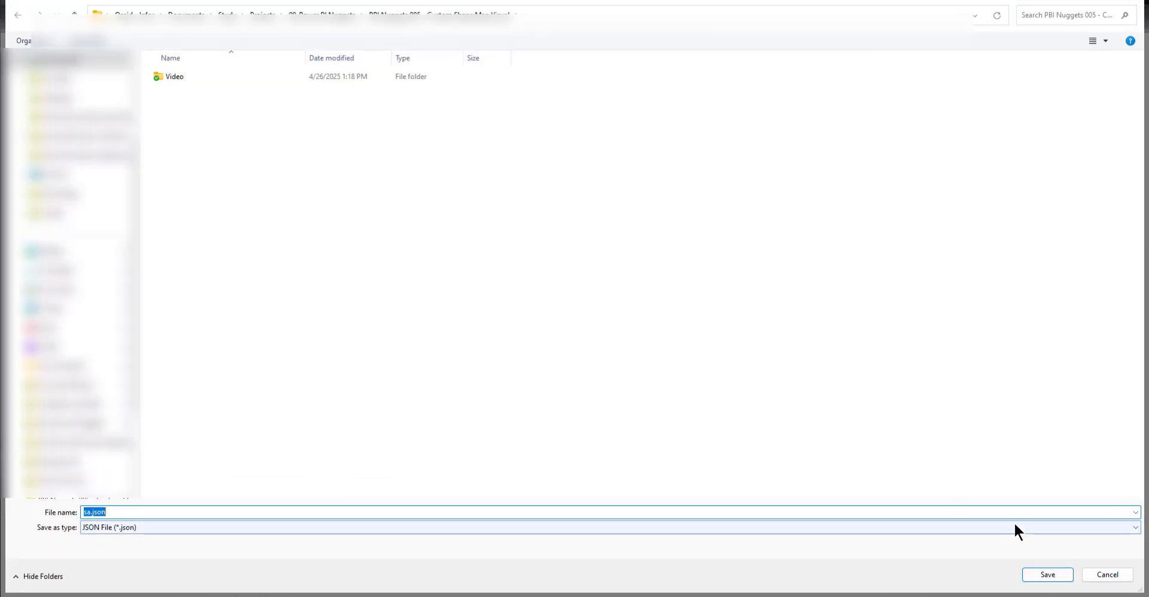
click(1037, 577)
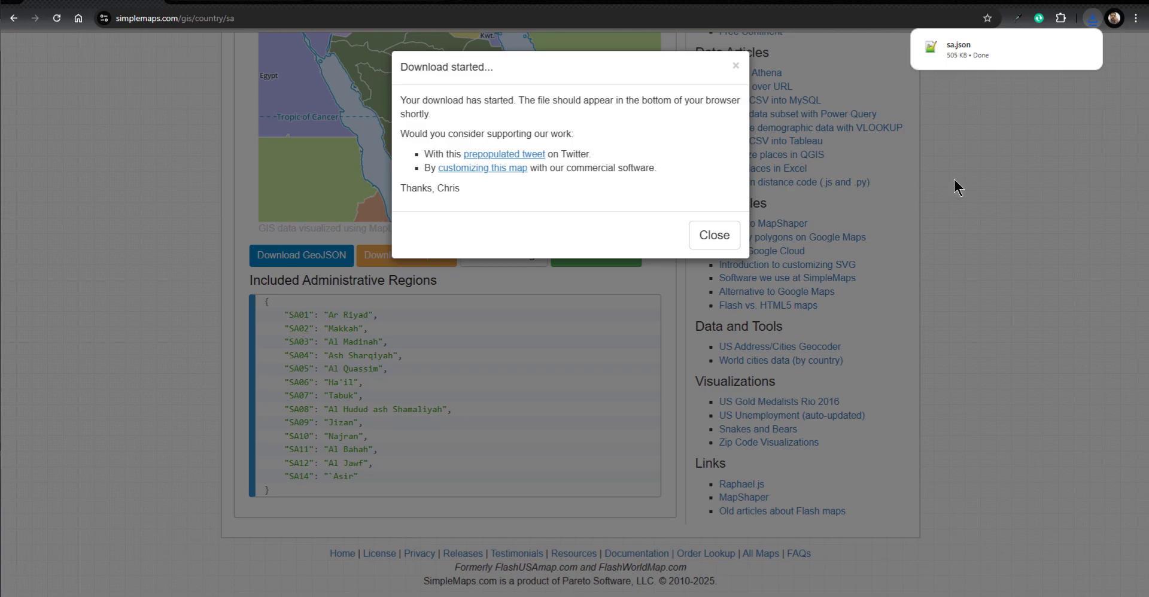
click(736, 66)
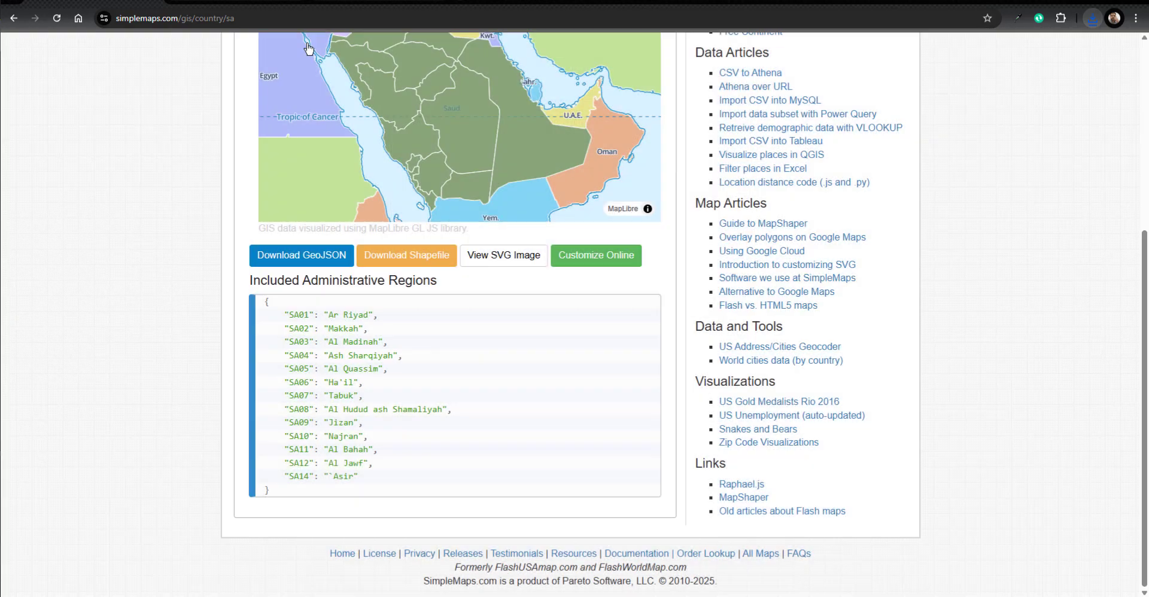
click(207, 6)
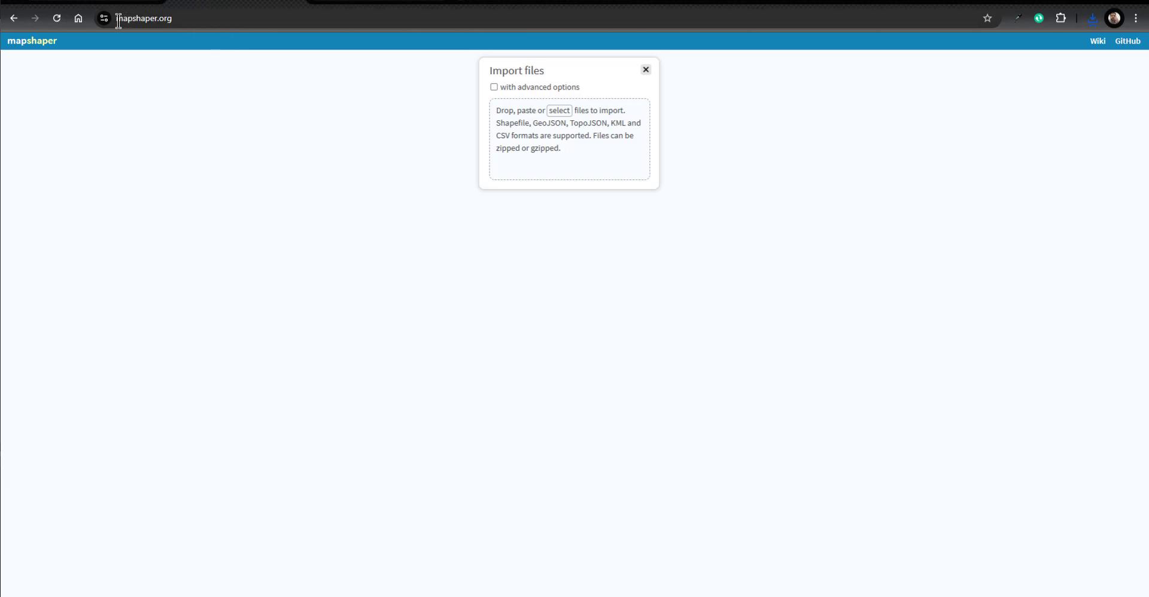
Step: Import sa.json into mapshaper to display the regions as layer 'sa'
click(561, 111)
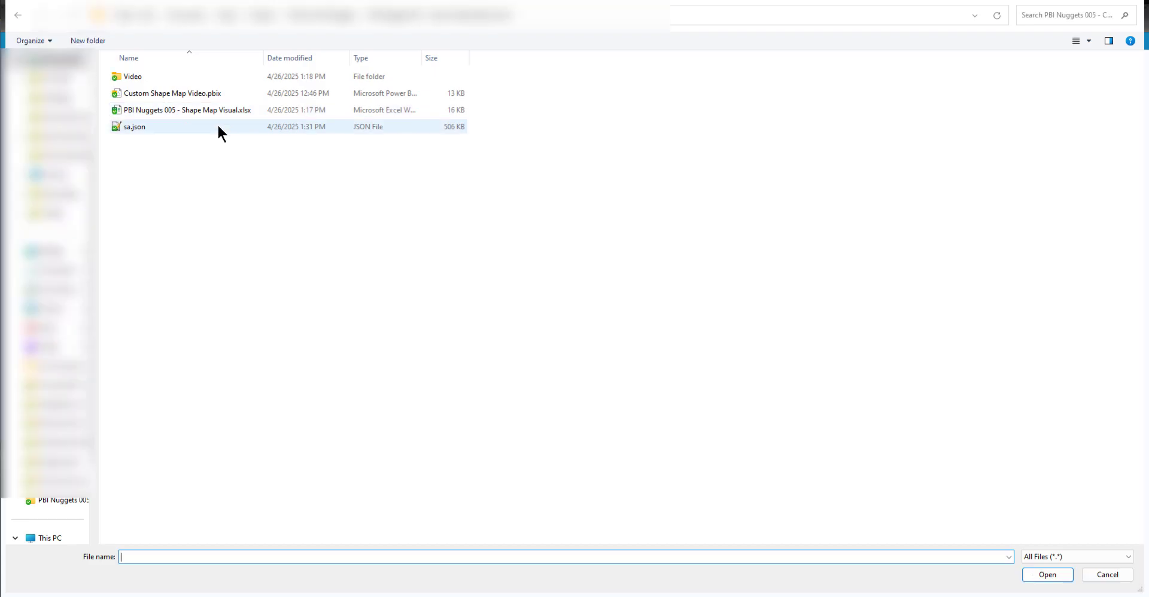
double_click(146, 124)
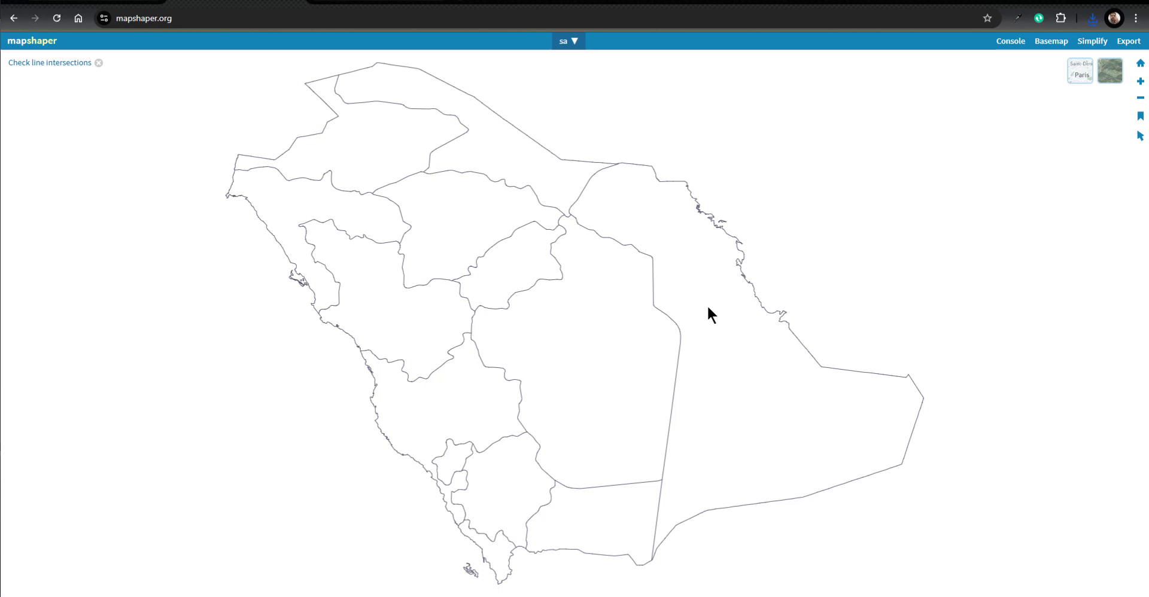
Step: Switch to inspect features and pin the `Asir region to view its attributes (id SA14)
mouse_move(1141, 137)
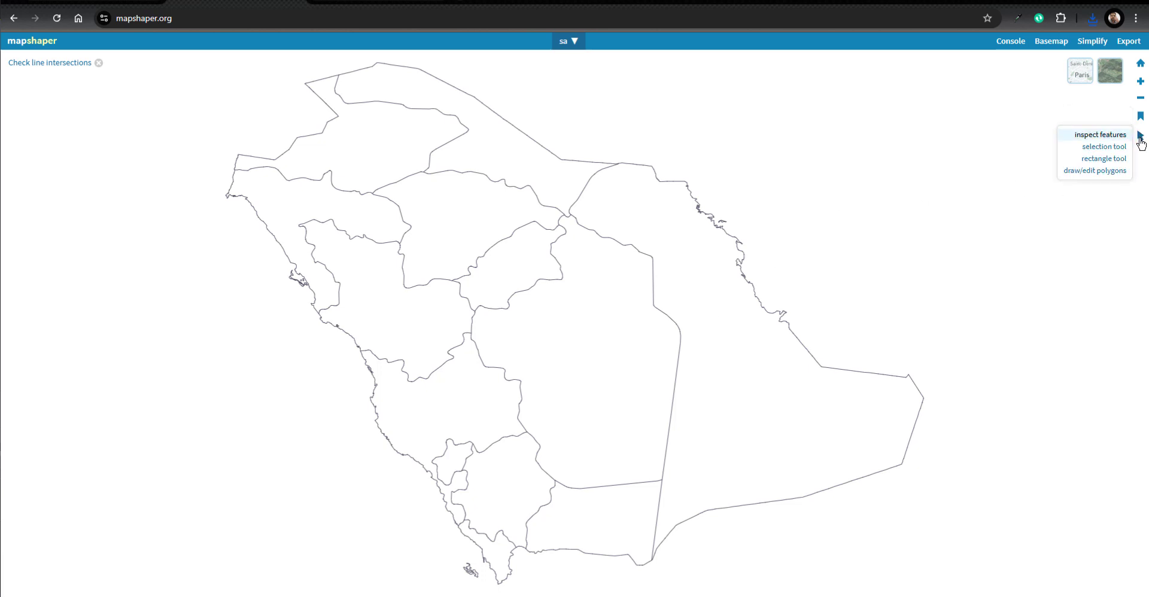
click(1086, 137)
mouse_move(495, 149)
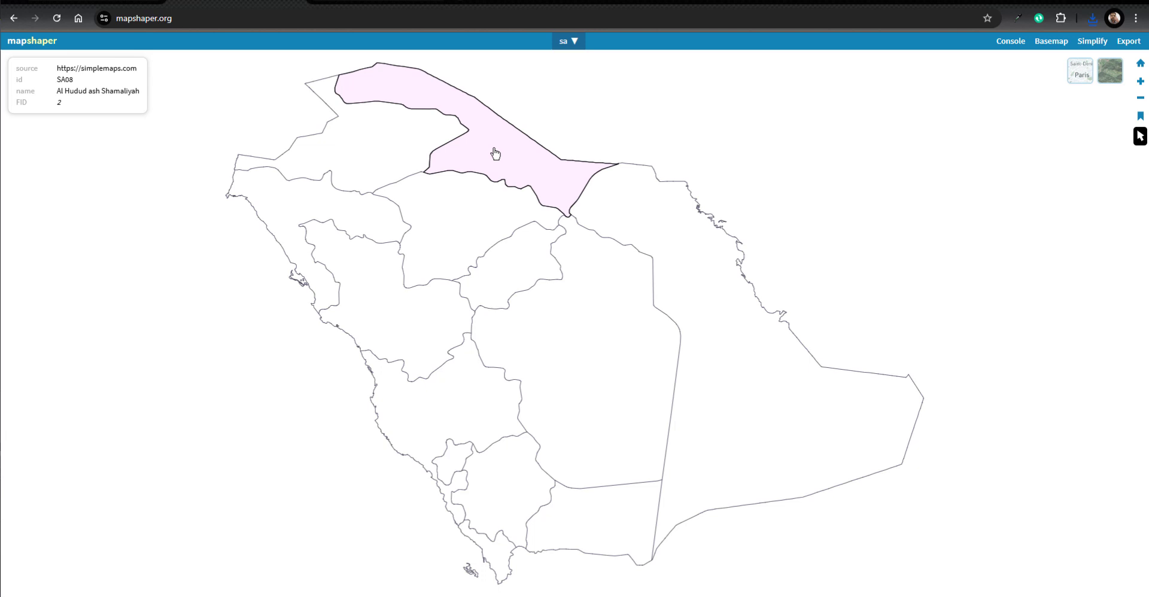
mouse_move(638, 222)
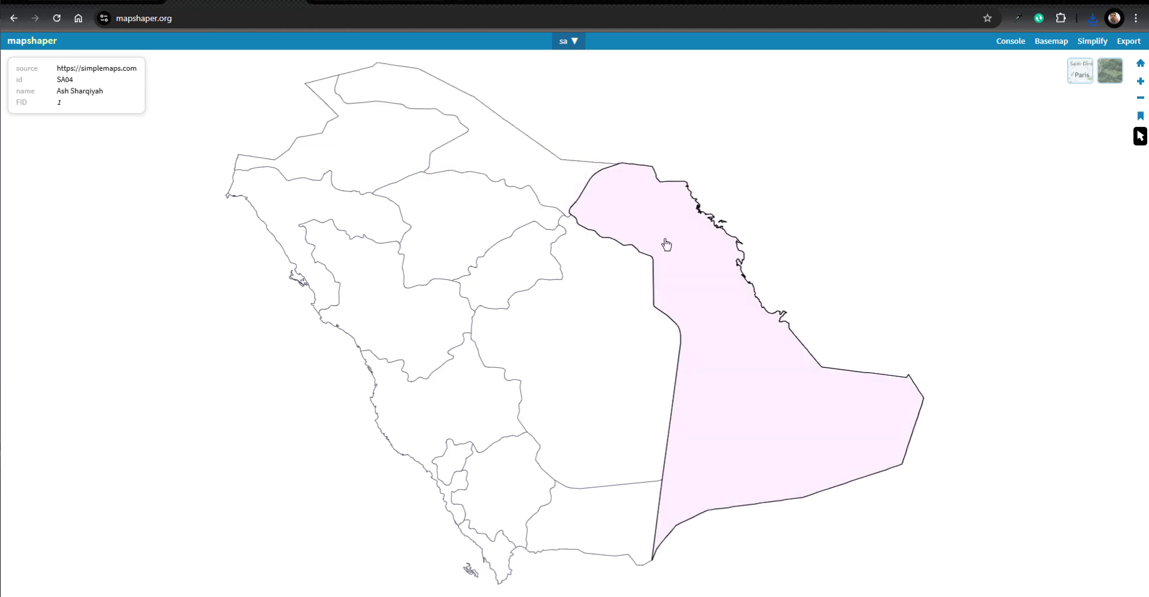
mouse_move(607, 341)
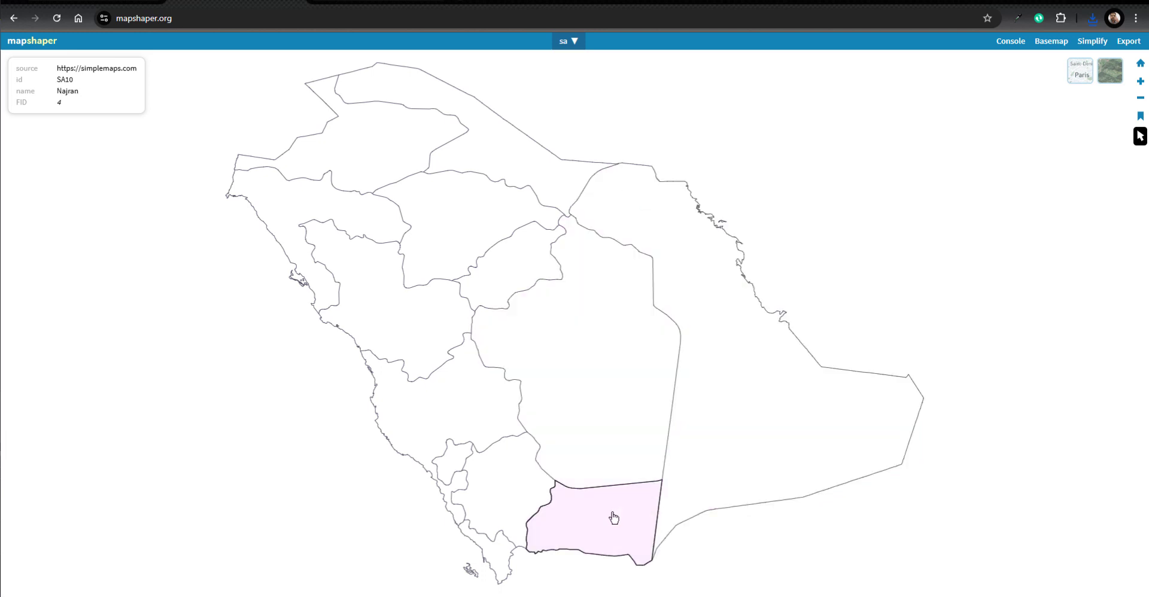
click(501, 510)
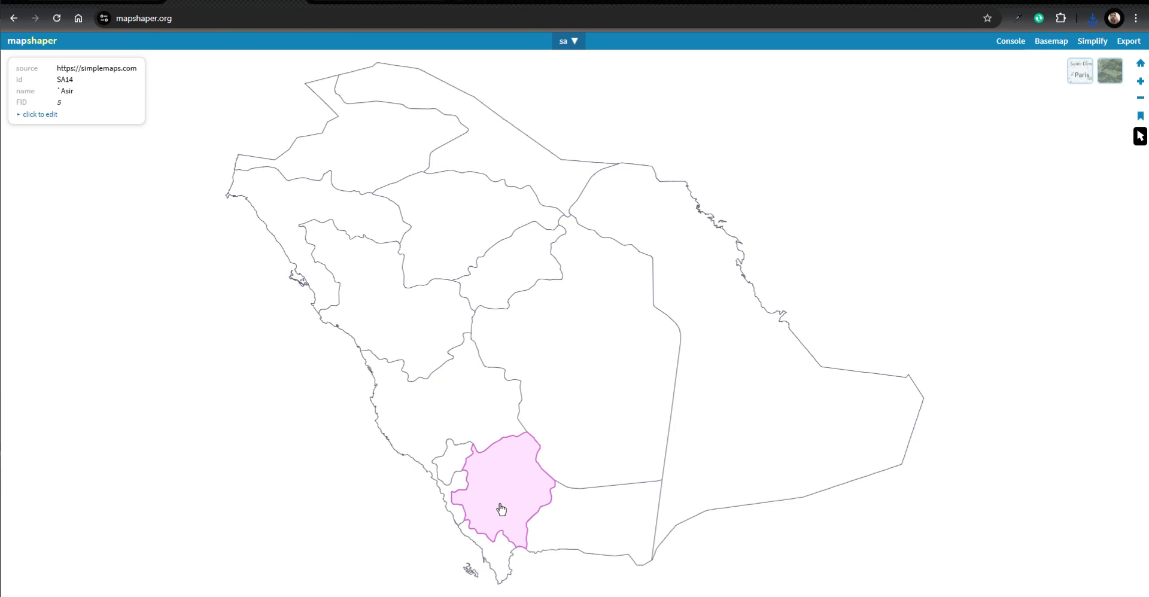
Step: Edit the `Asir region's name to remove the backtick so it reads Asir
click(30, 120)
click(63, 92)
click(64, 93)
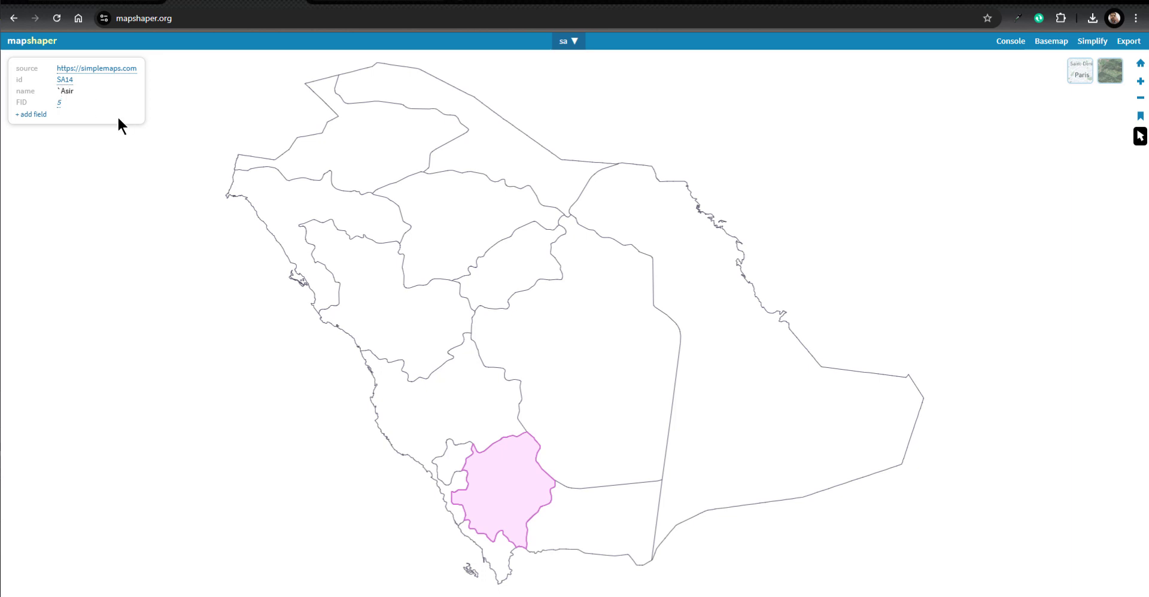
key(BackSpace)
key(Return)
click(457, 393)
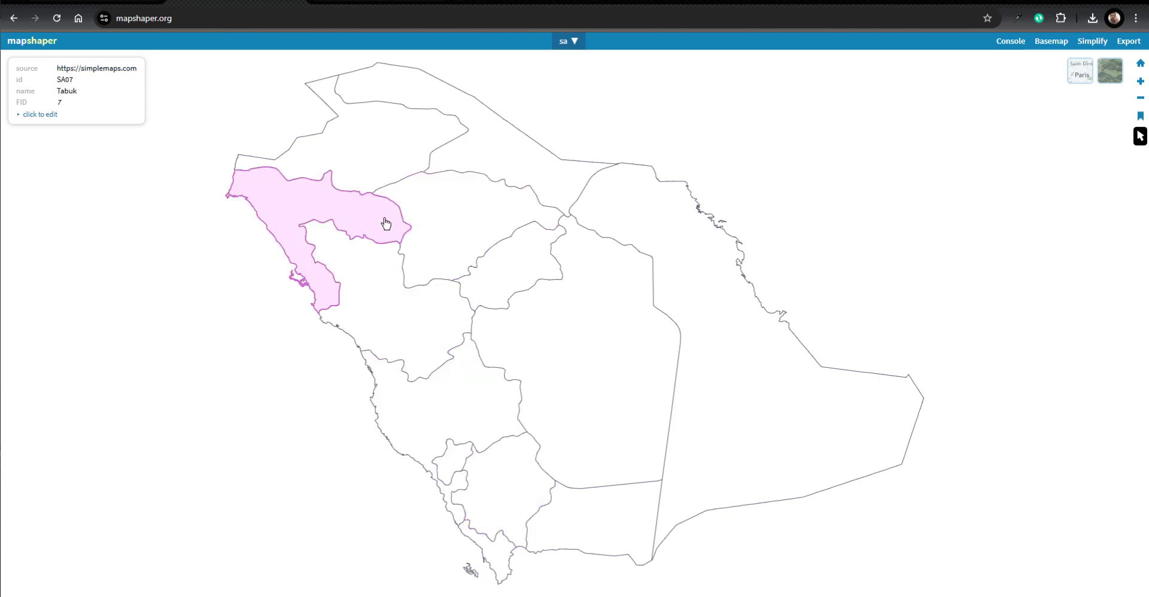
Step: Check the Ha'il region's name (id SA06), then close the inspector
click(37, 115)
click(64, 91)
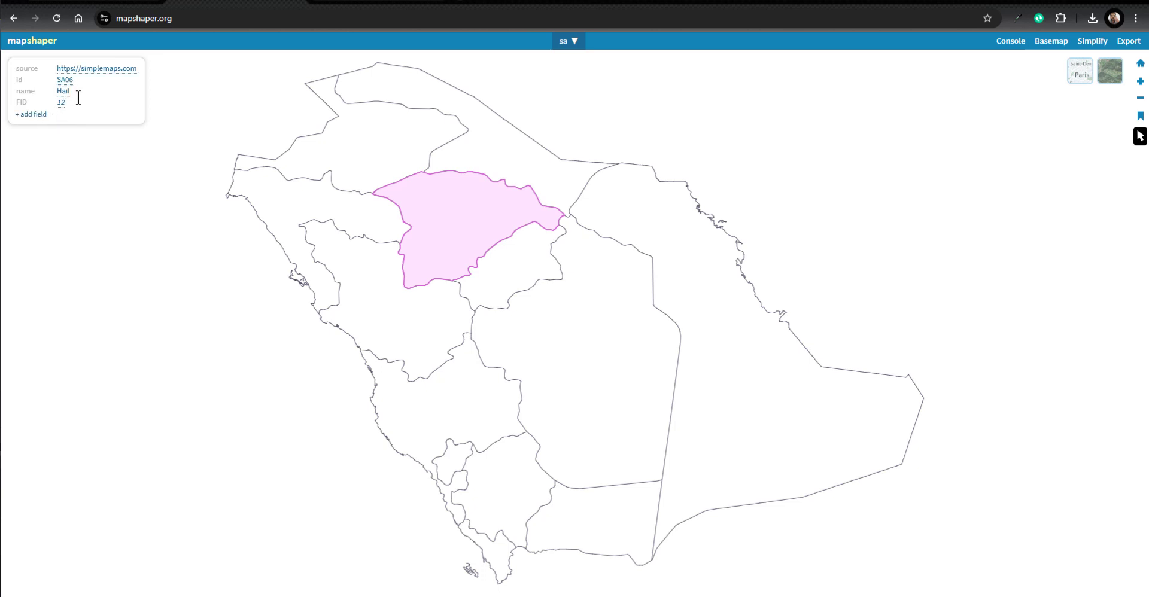
click(279, 336)
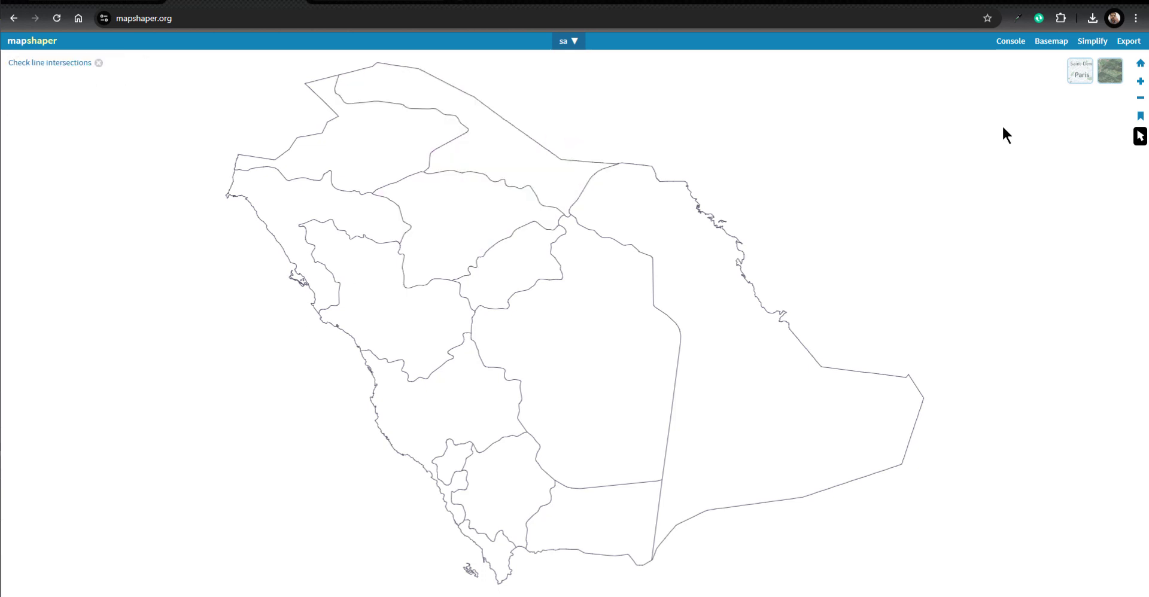
Step: Export the edited Saudi regions layer as TopoJSON and save it as sa (1).json
click(1129, 41)
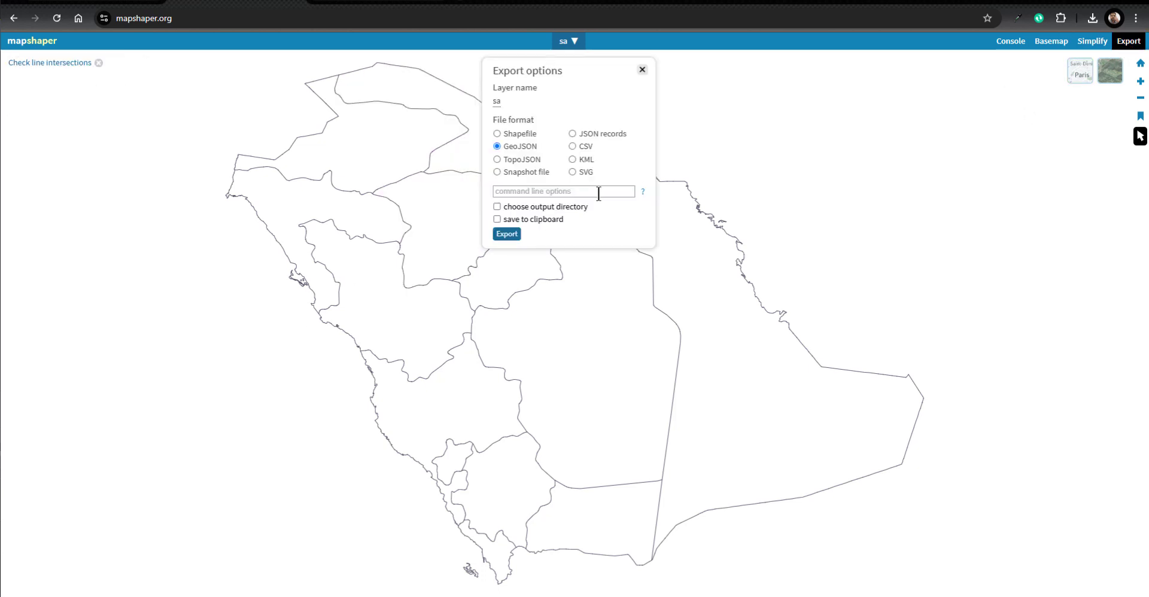
click(509, 161)
click(507, 234)
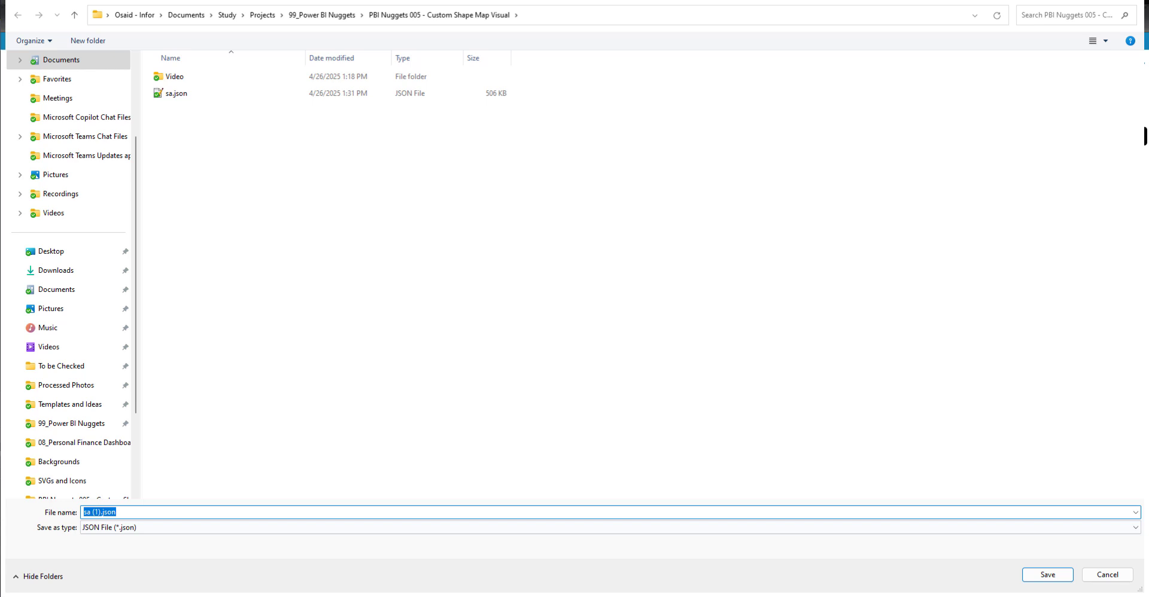
click(1061, 574)
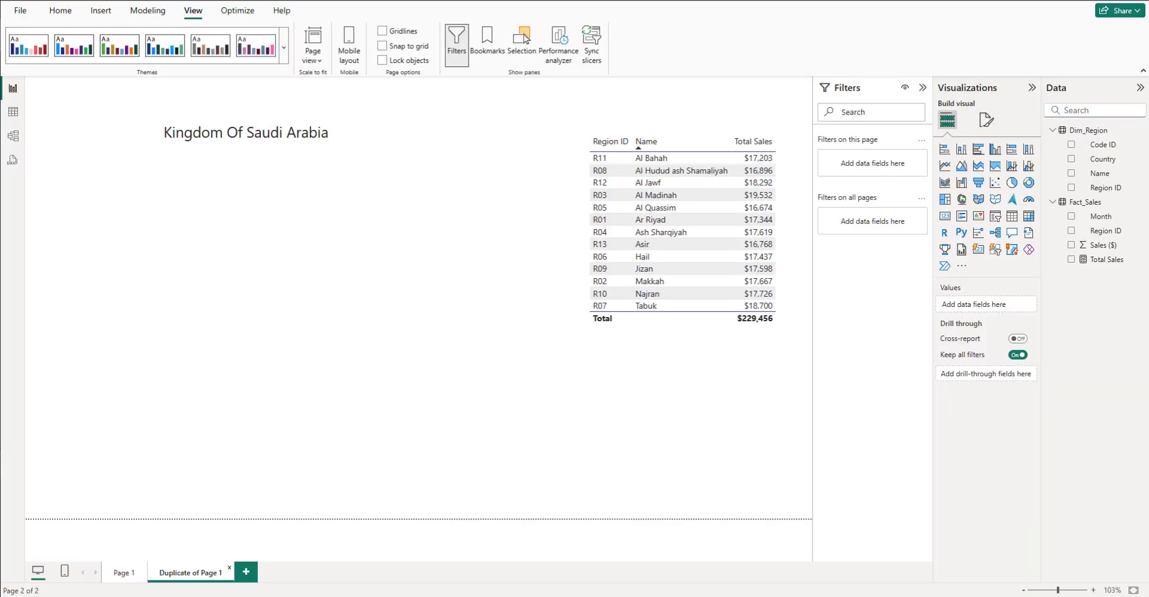
Step: Add a Shape map below the page title with Name as its Location field
click(995, 200)
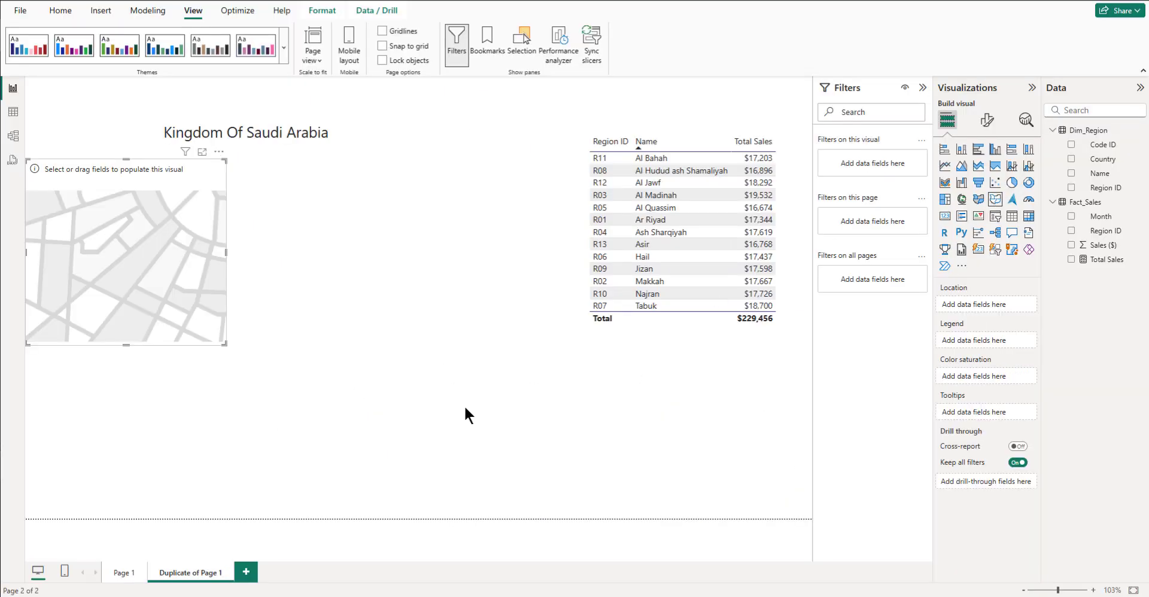
drag(224, 313, 291, 366)
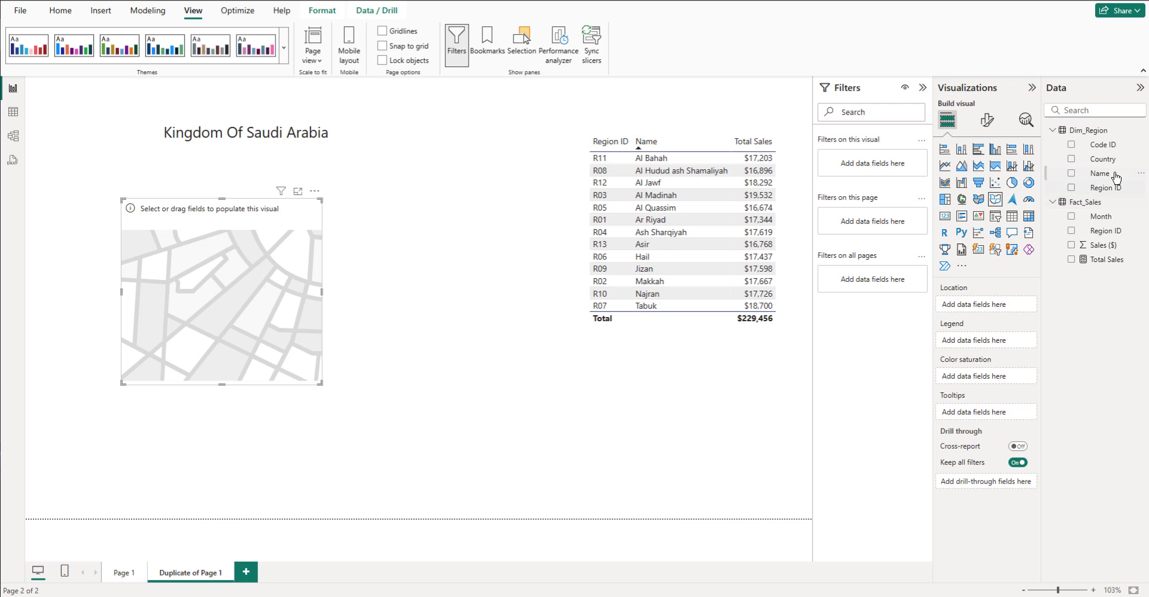
drag(1112, 178, 994, 307)
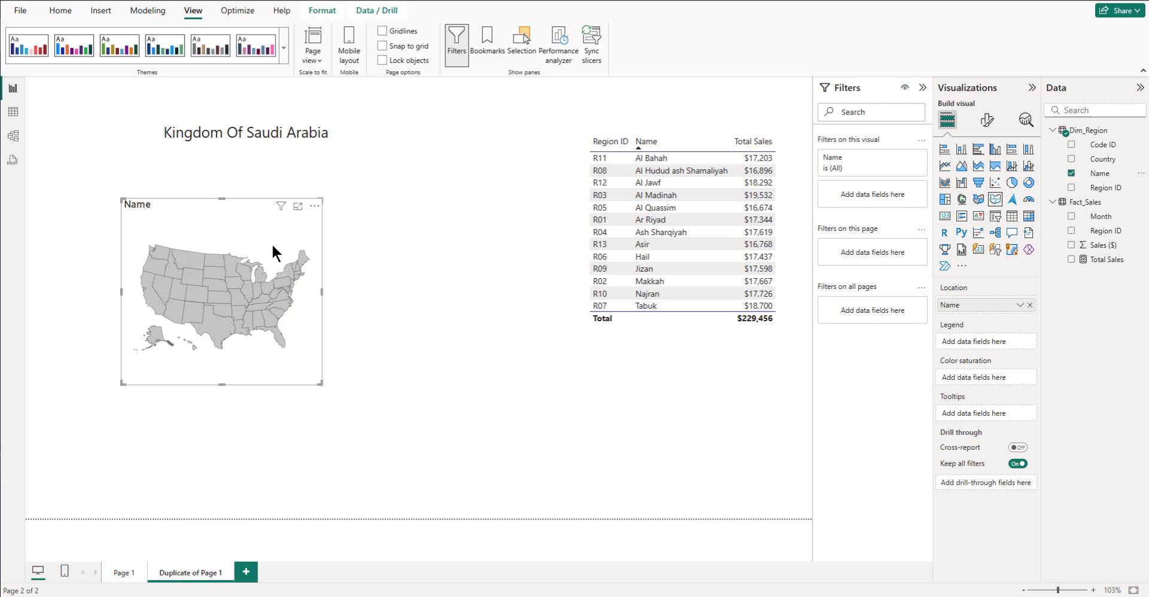
Step: Set the shape map's Map type to Custom map using sa (1).json
click(987, 121)
click(970, 204)
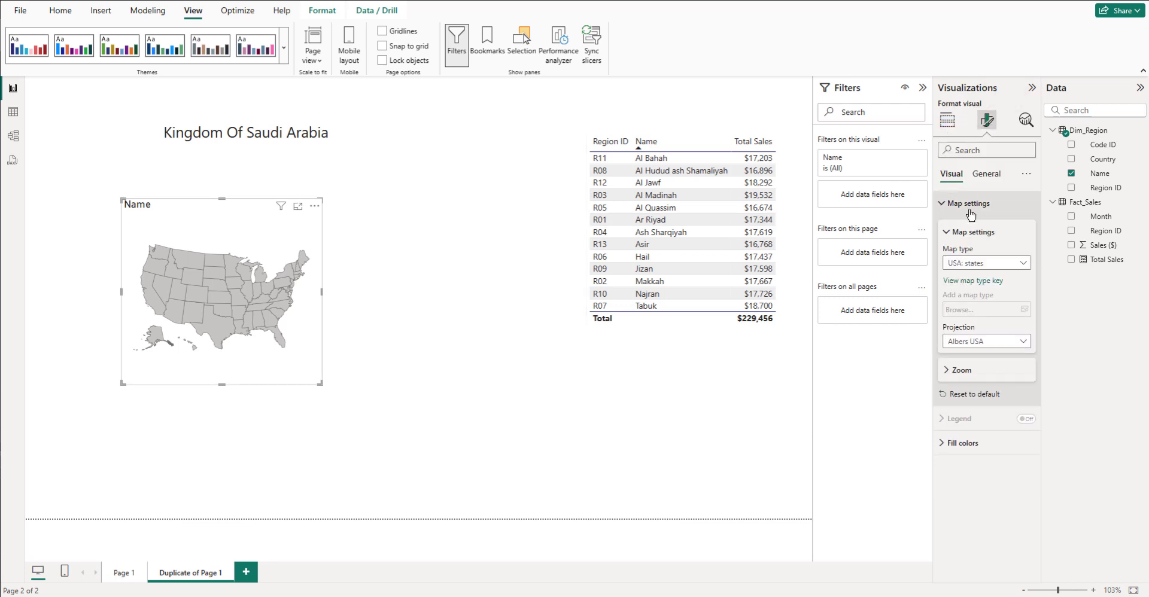
click(1021, 266)
click(993, 488)
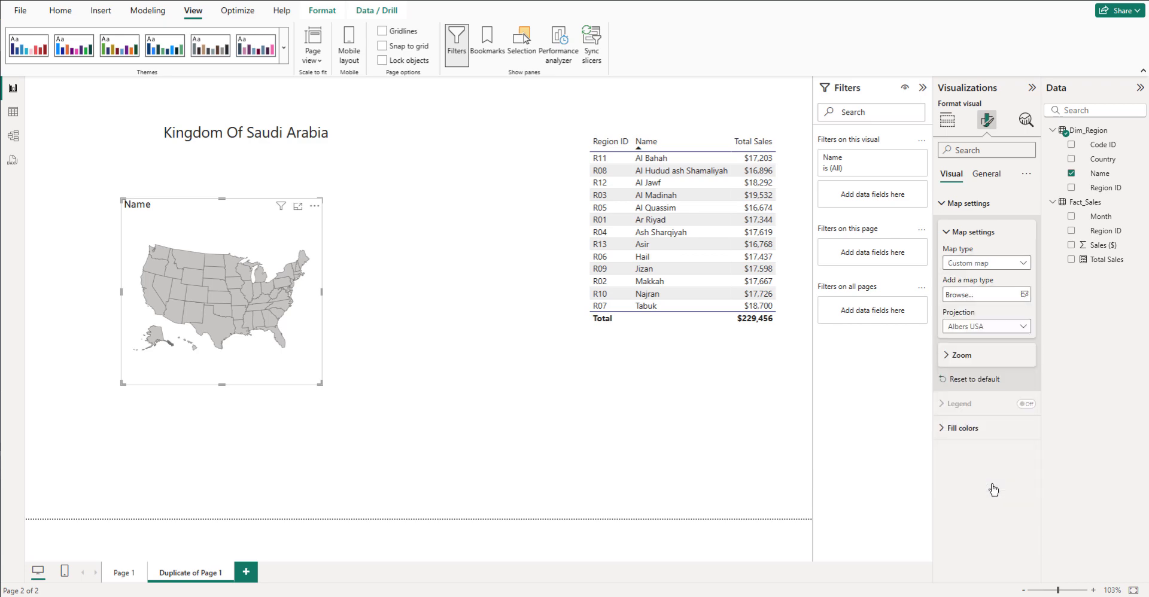
click(1020, 296)
double_click(152, 91)
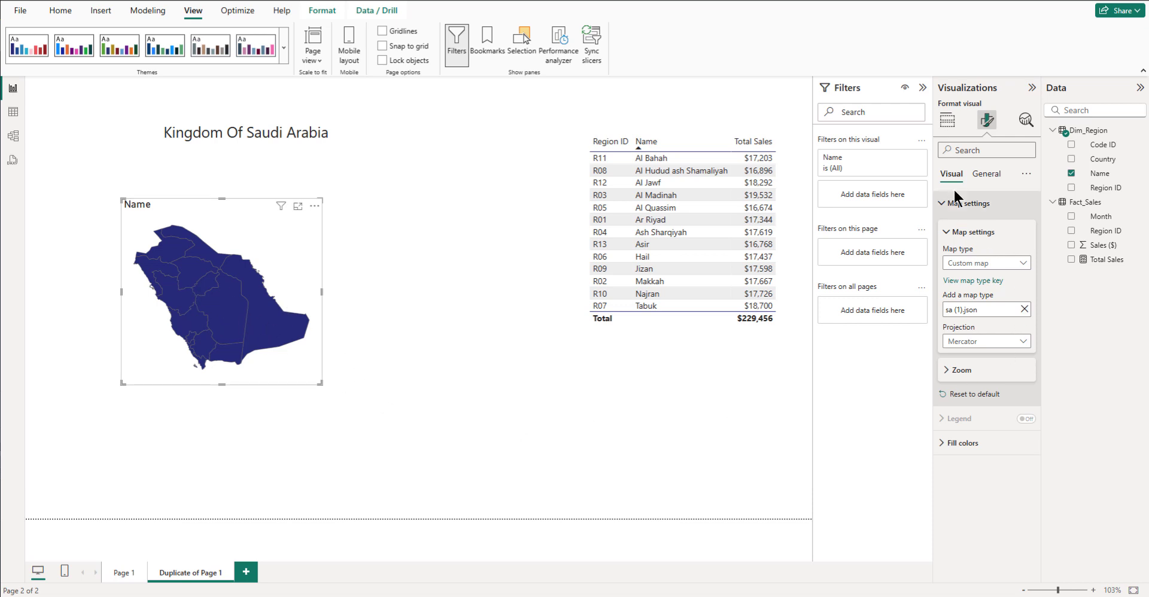
Step: Add Total Sales to the map's Color saturation to shade the Saudi regions
click(948, 120)
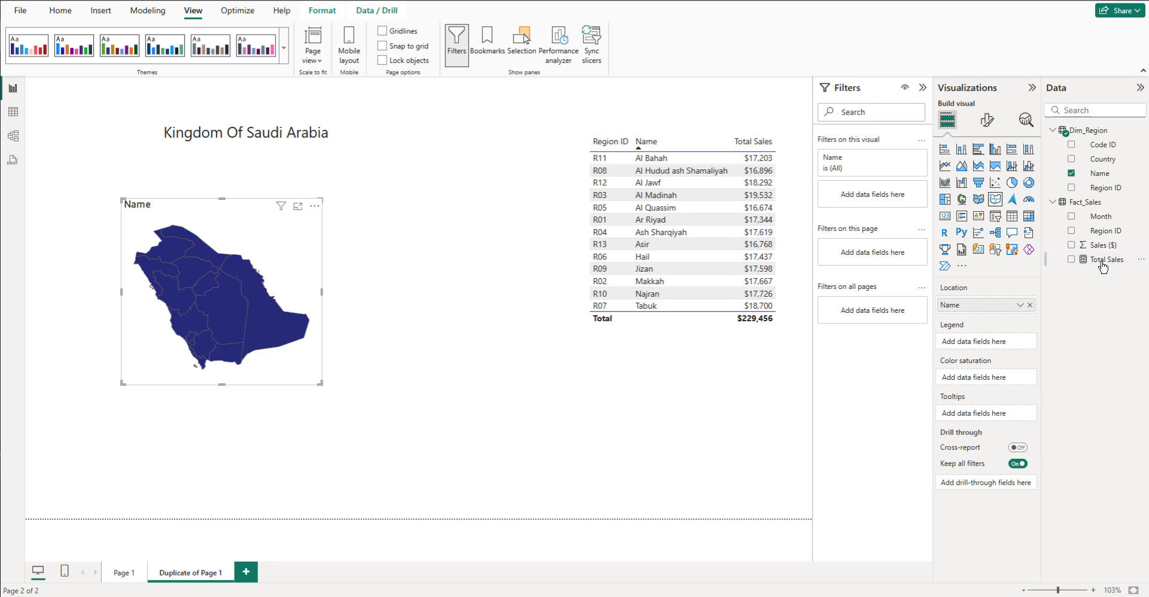
drag(1103, 268, 961, 344)
drag(1105, 266, 992, 381)
Step: Sort the sales table by Total Sales, highest first
mouse_move(278, 321)
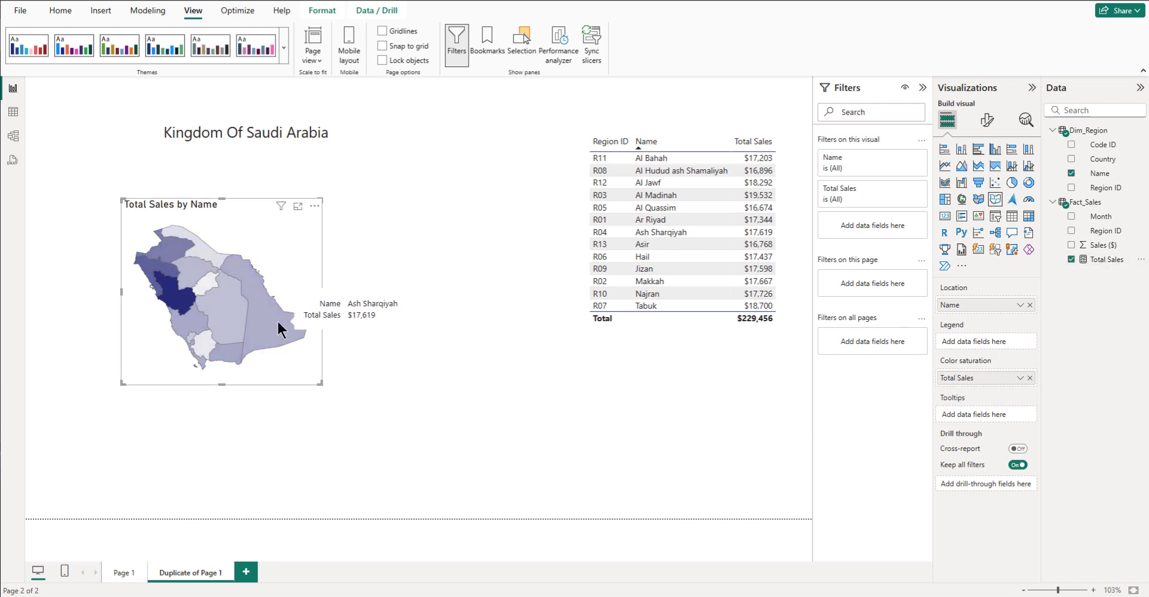
mouse_move(238, 303)
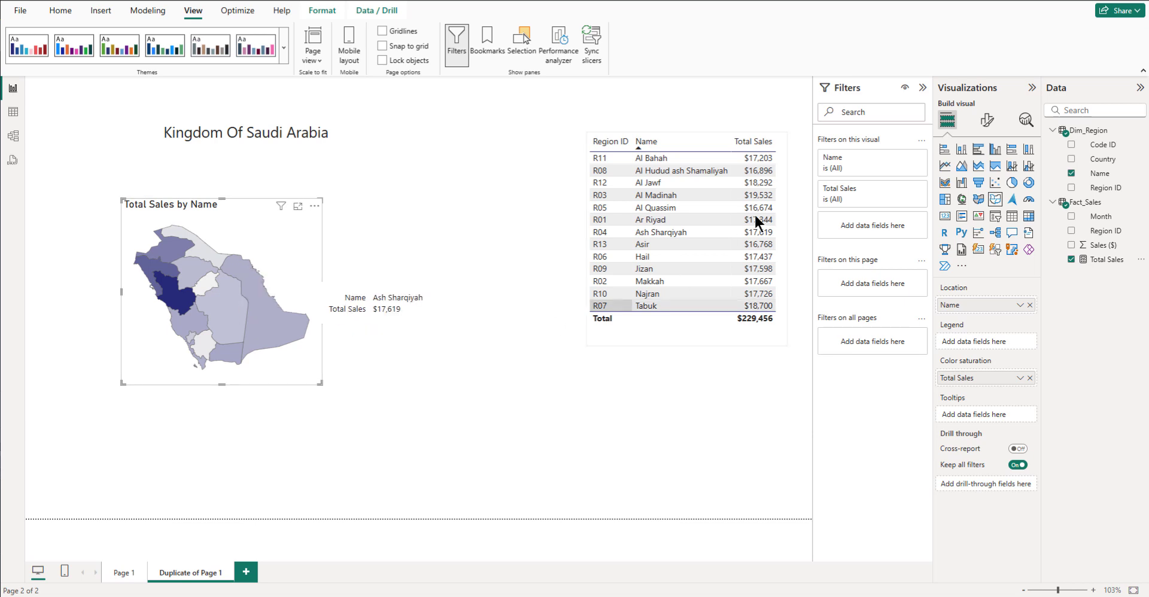
click(757, 145)
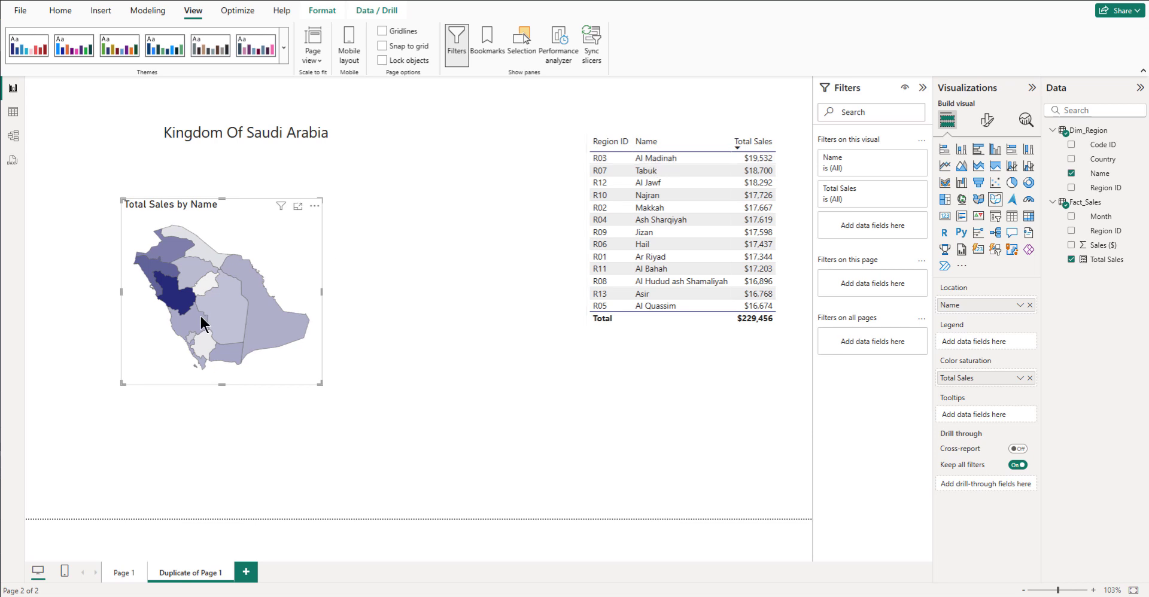
Step: Enlarge the shape map visual by dragging its corner, then deselect it
mouse_move(179, 306)
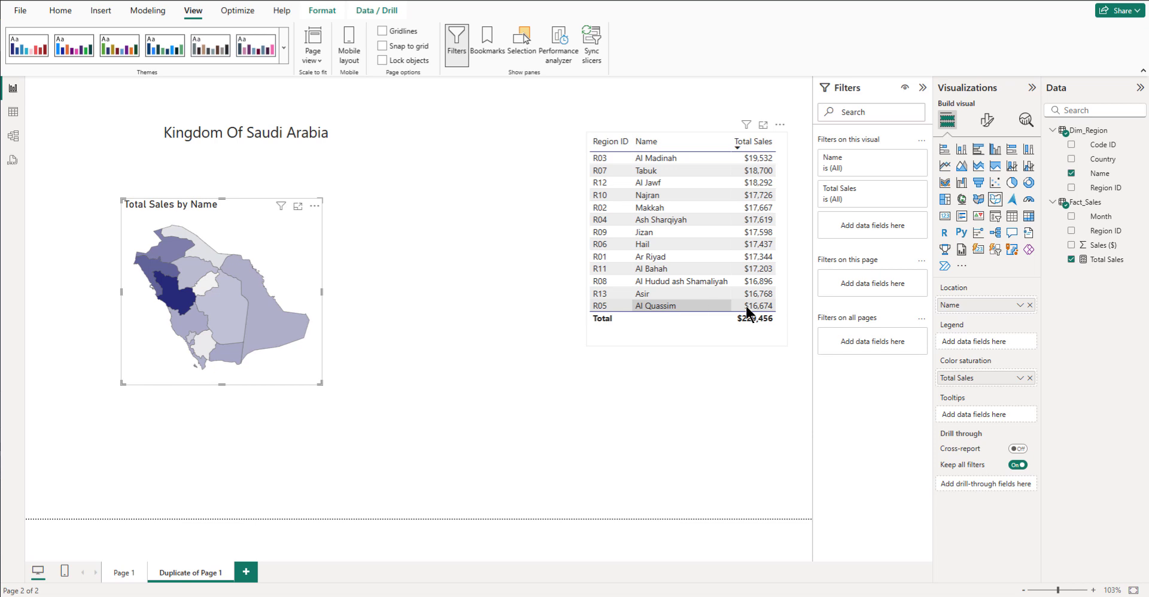
mouse_move(208, 285)
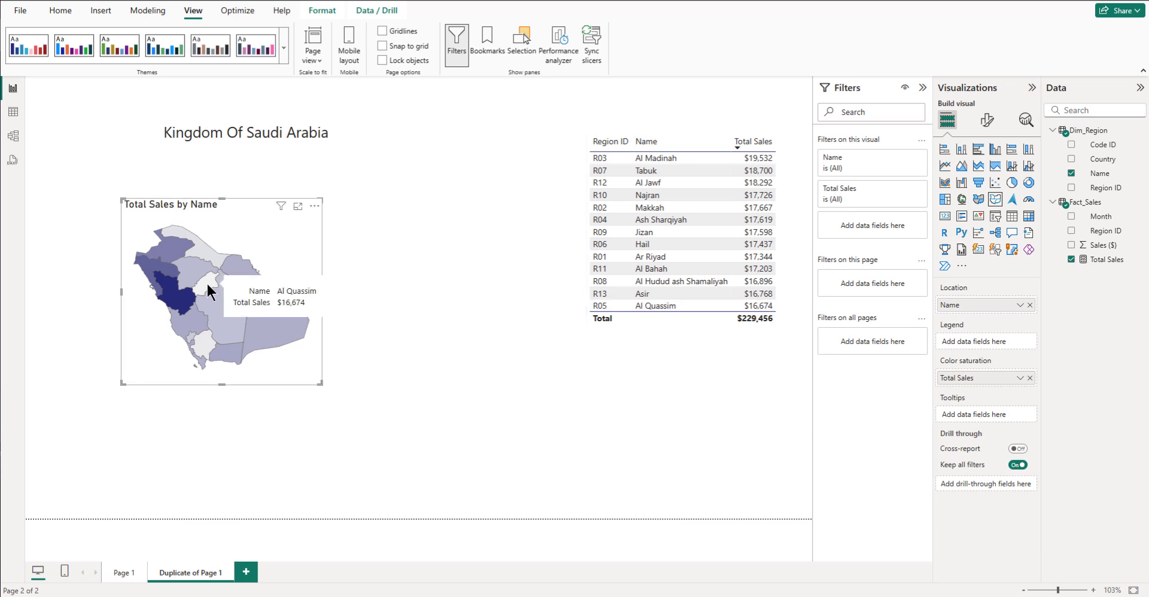
drag(322, 384, 530, 504)
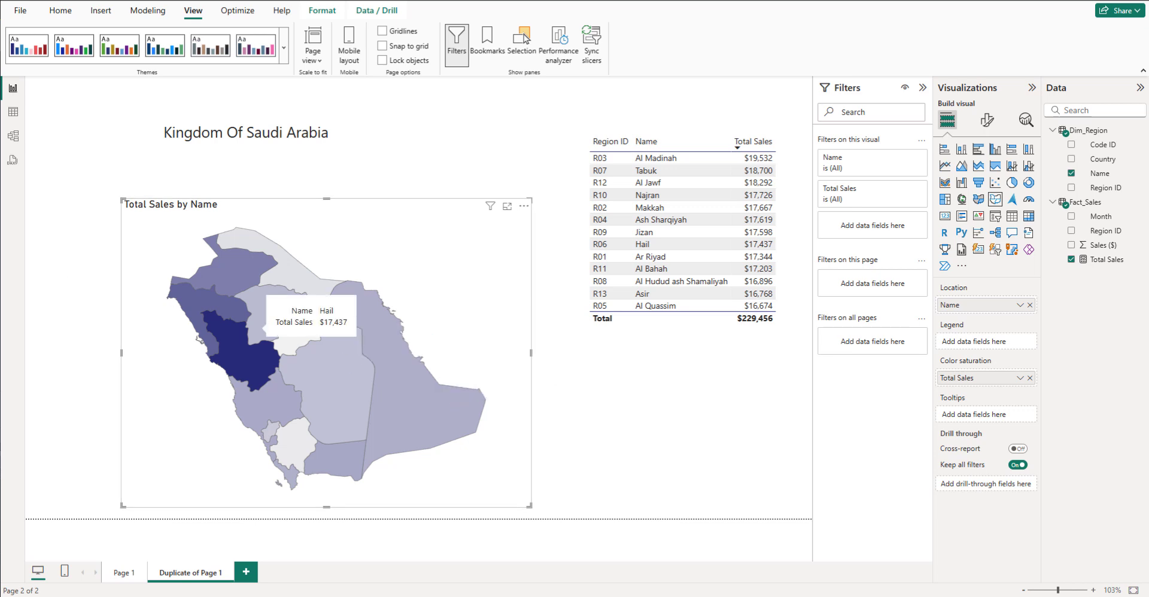
click(556, 365)
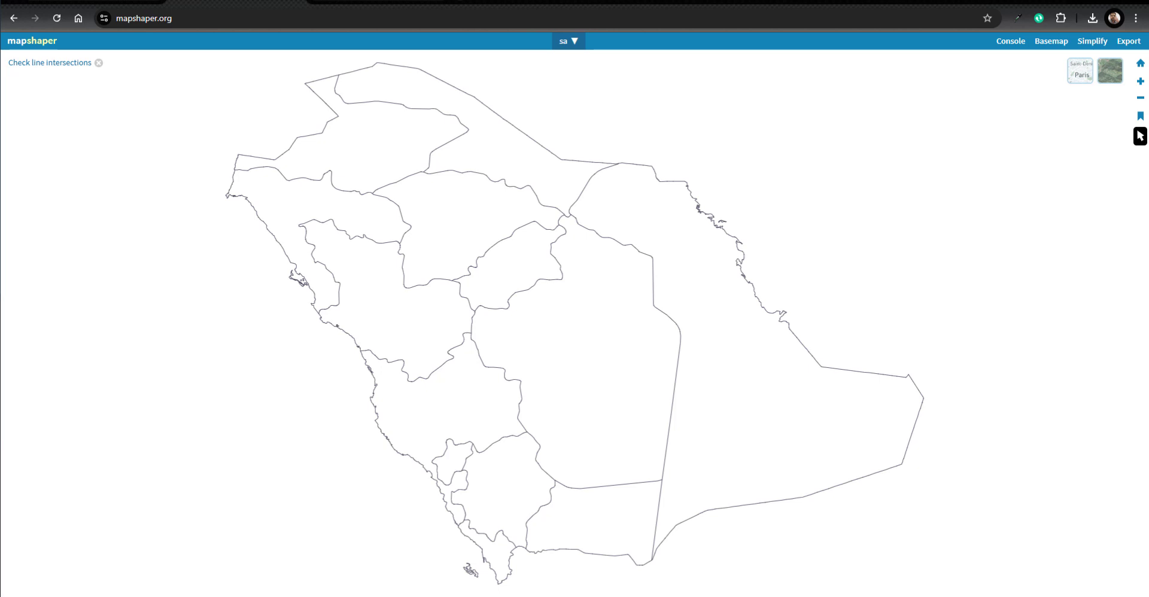
Step: Switch windows to view the exported sa (1).json map data
mouse_move(614, 596)
click(681, 594)
scroll(1092, 269, down, 5)
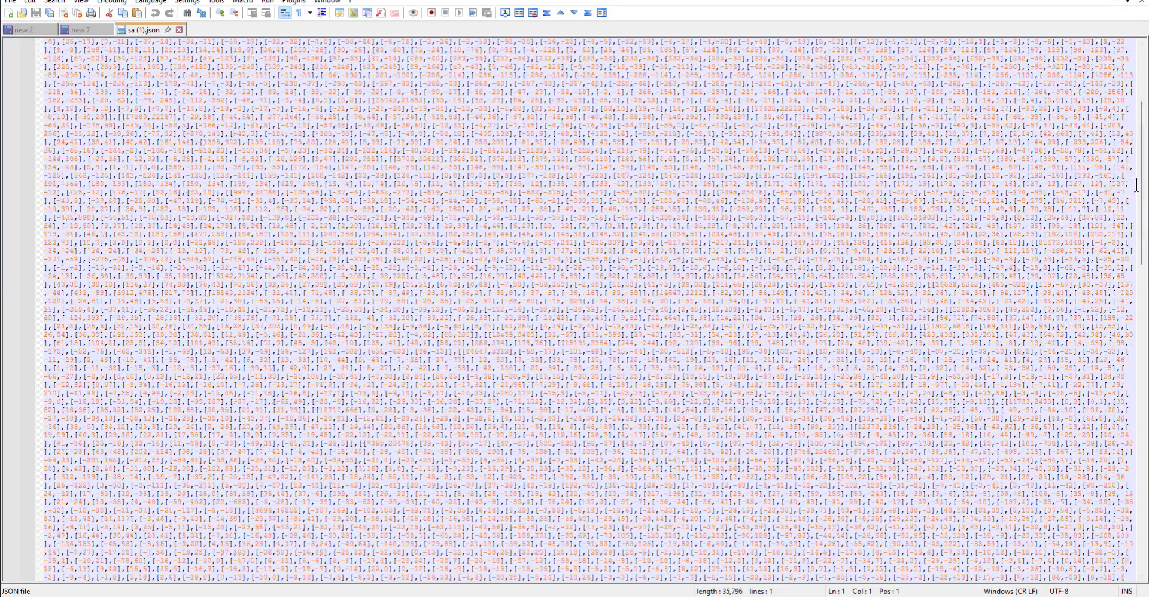
drag(1144, 192, 1099, 500)
scroll(868, 366, up, 15)
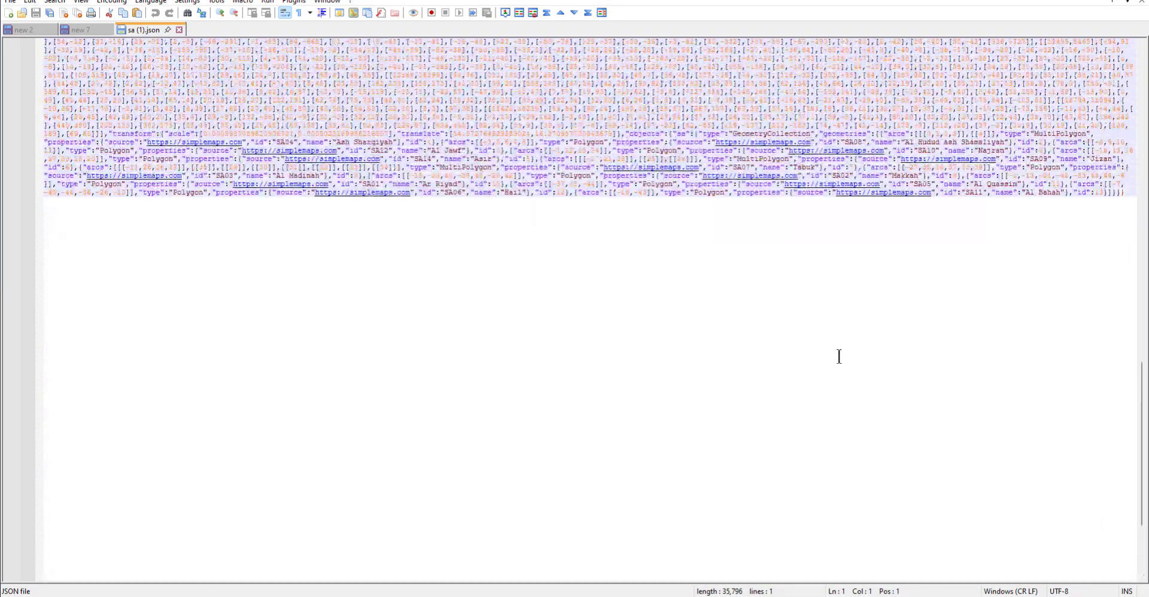
scroll(953, 310, down, 15)
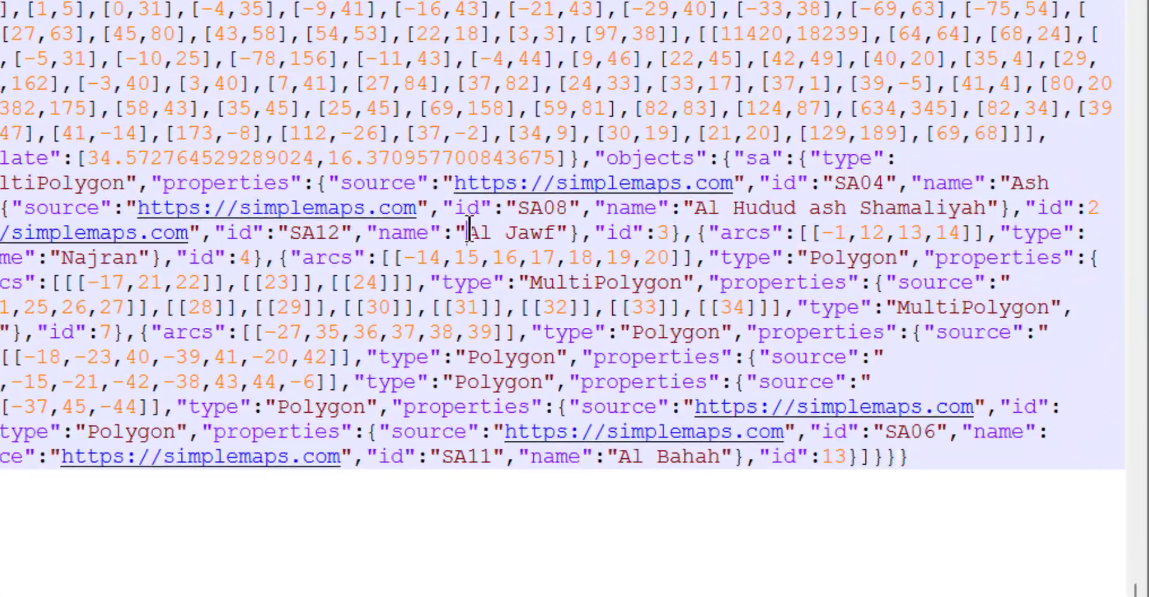
drag(469, 232, 560, 235)
drag(694, 208, 992, 208)
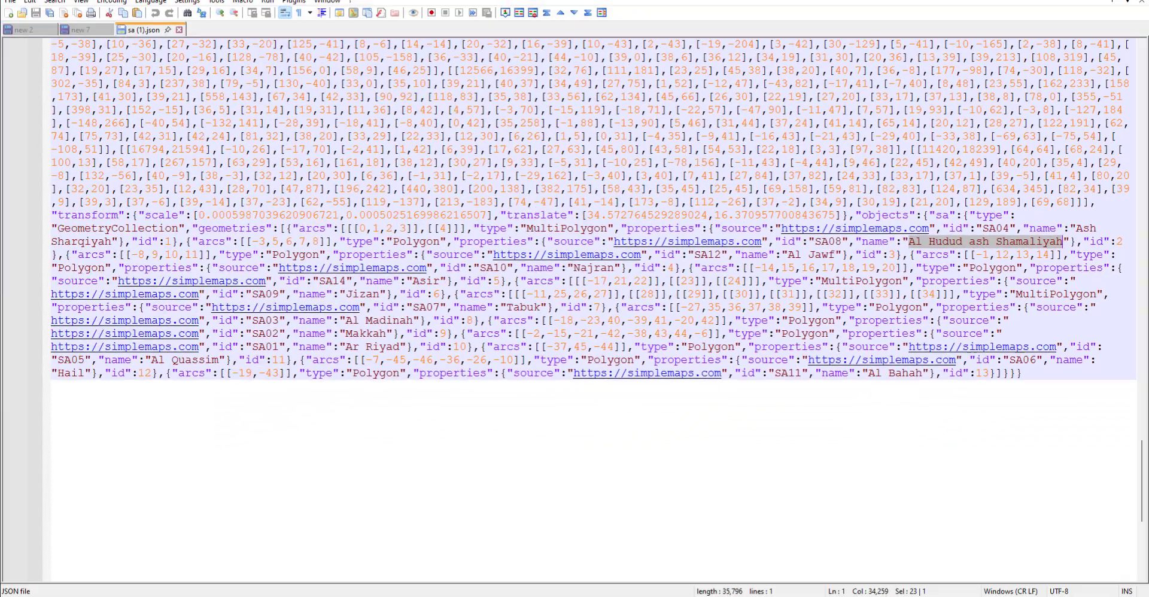
click(403, 596)
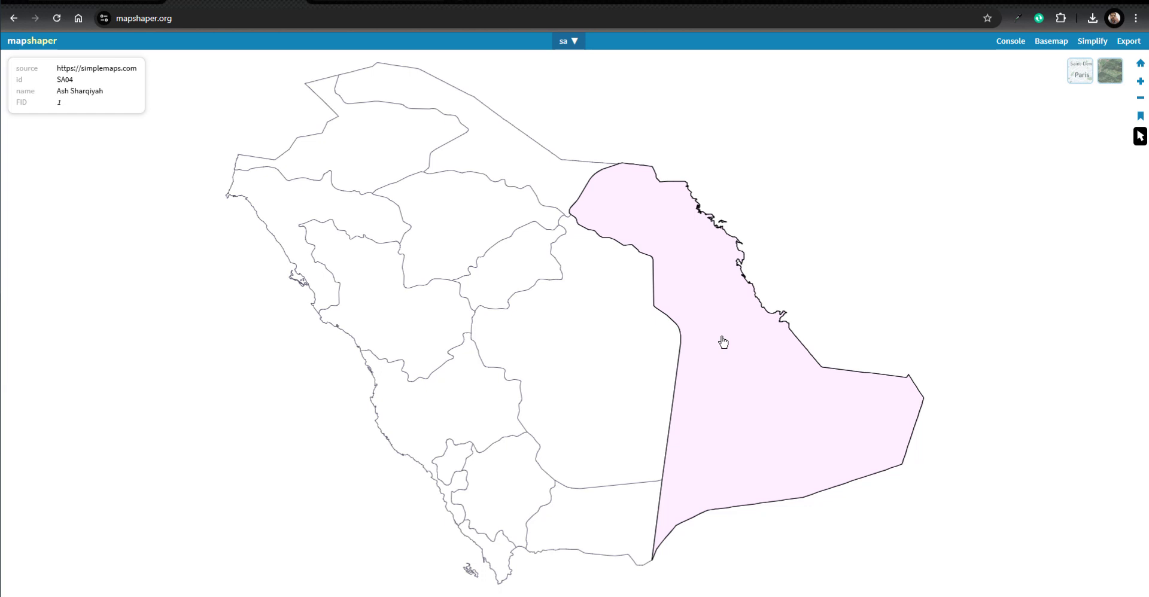
Step: Leave the mapshaper region names and return to the Power BI report with the shaded Saudi map
key(alt+Tab)
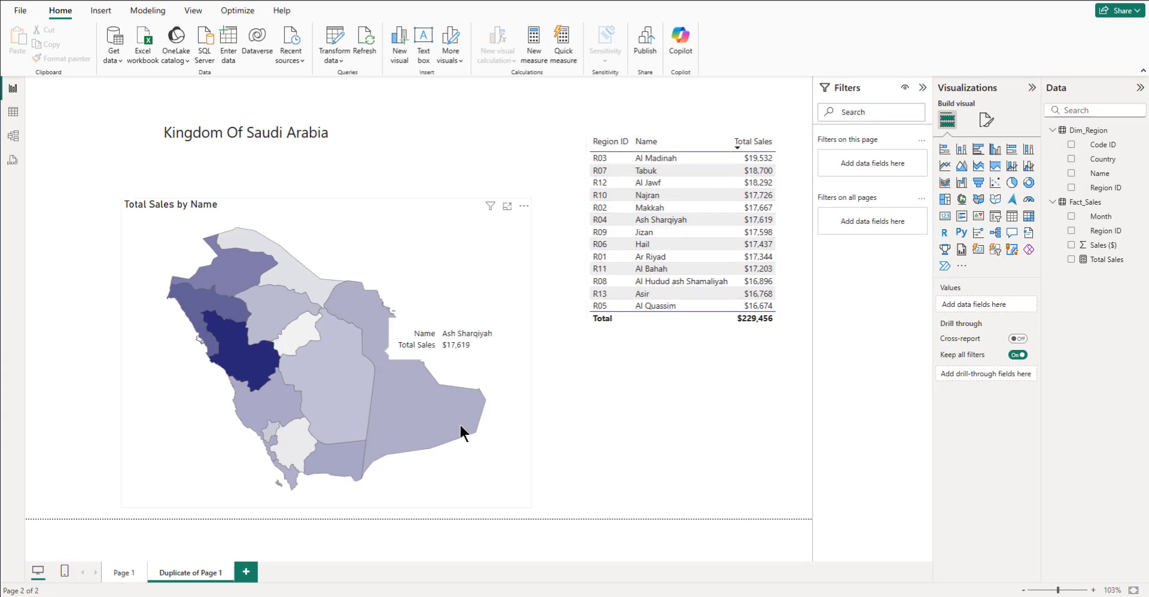
Step: Rename Al Madinah in Excel cell B4 to 'Al Madinah2', then refresh the Power BI report data
key(alt+Tab)
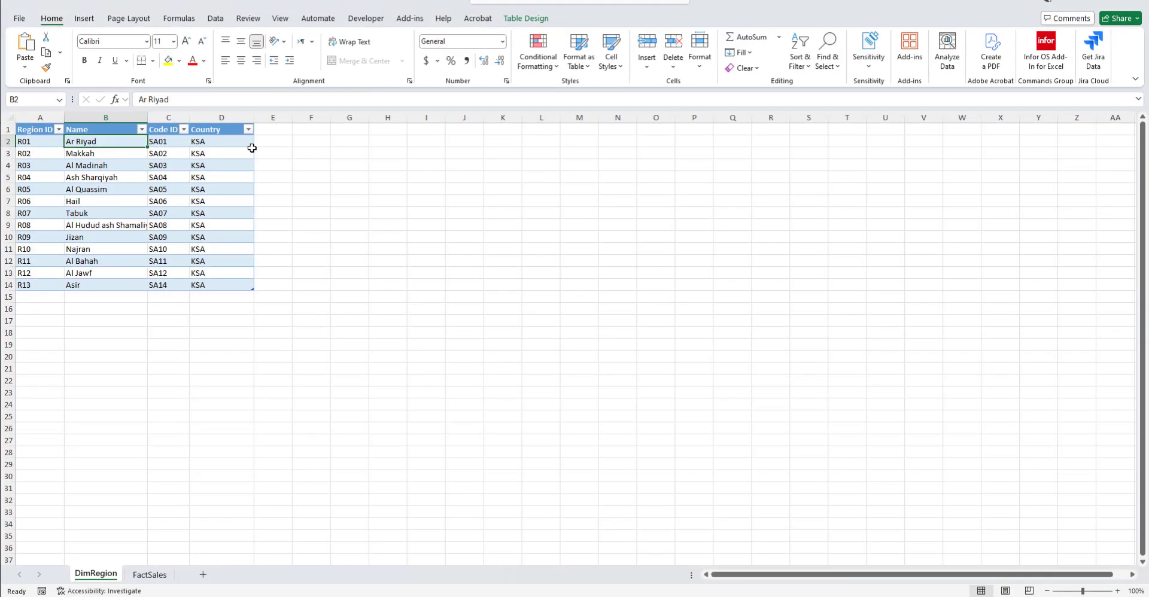
double_click(113, 144)
double_click(116, 164)
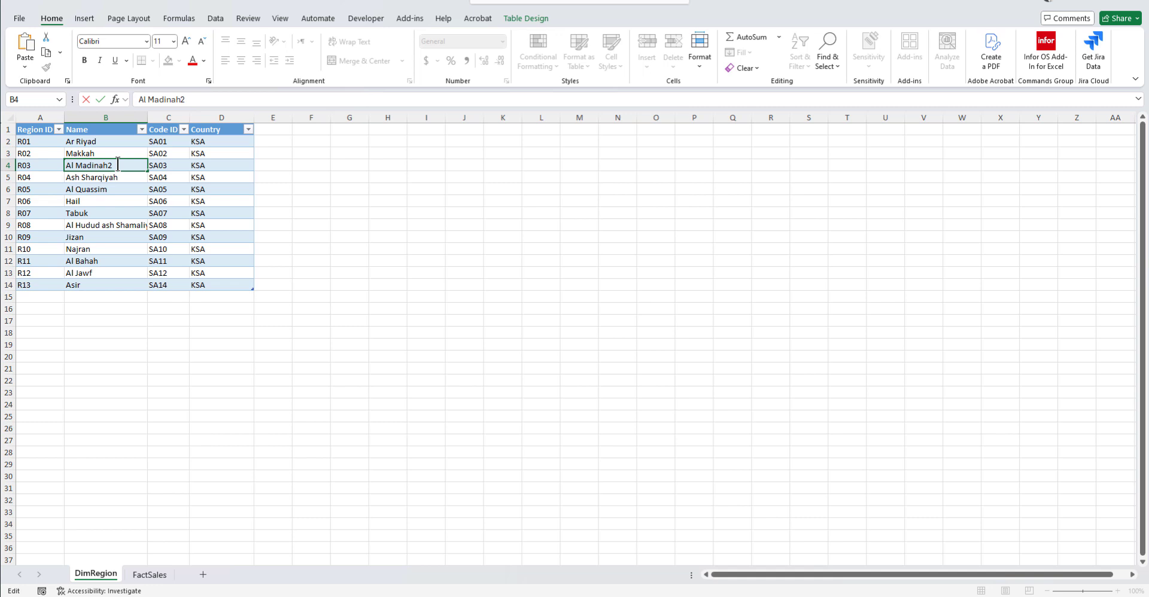
text(2)
key(Return)
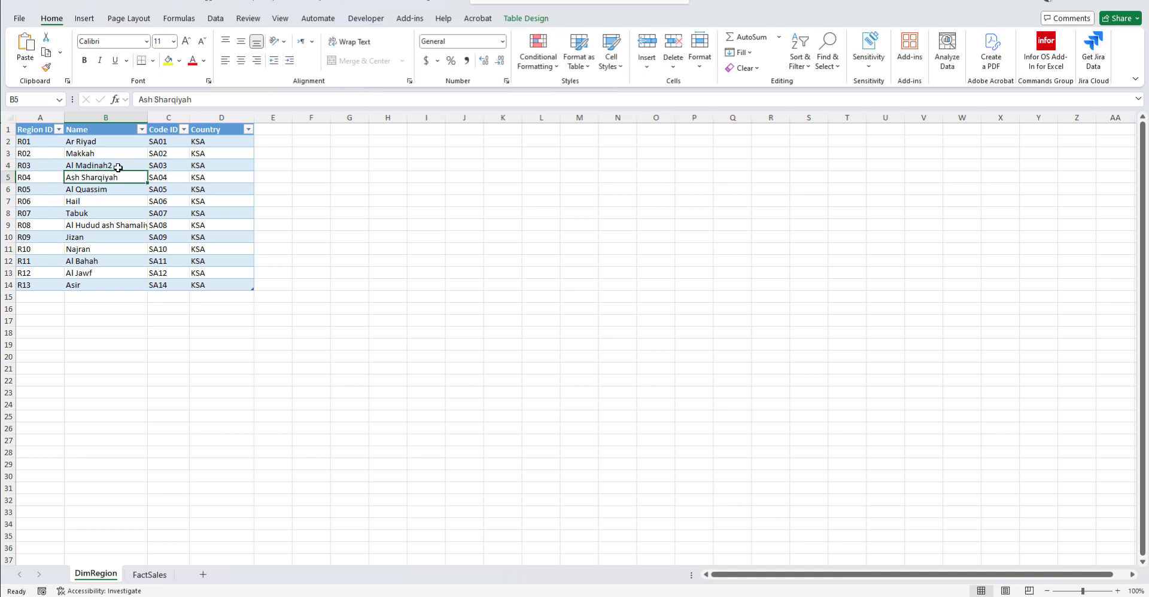
click(1106, 5)
click(367, 43)
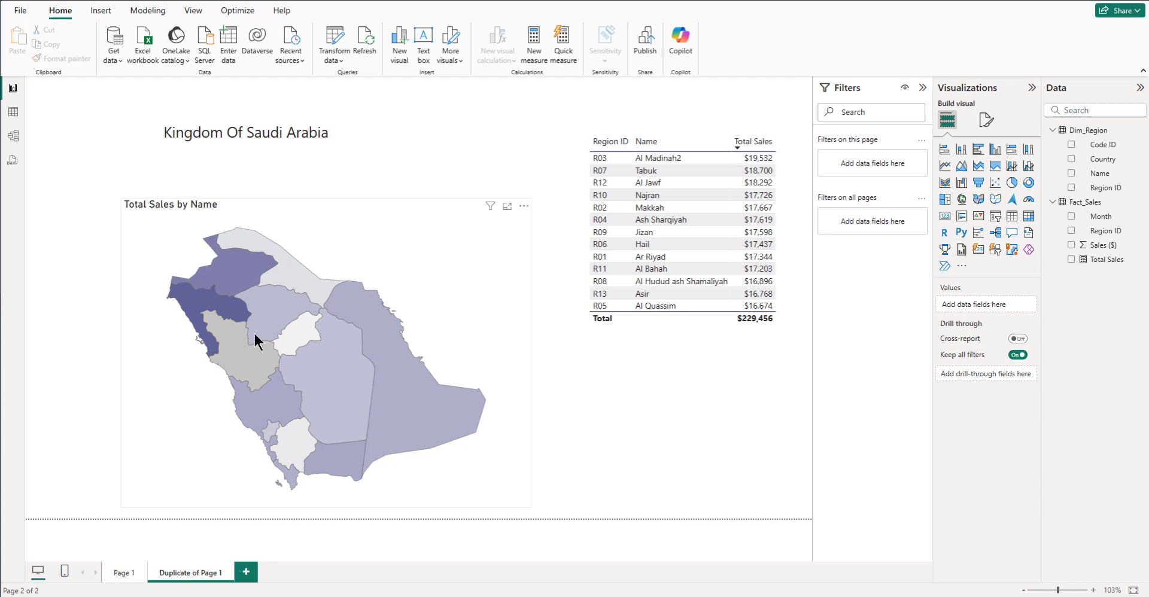
mouse_move(244, 362)
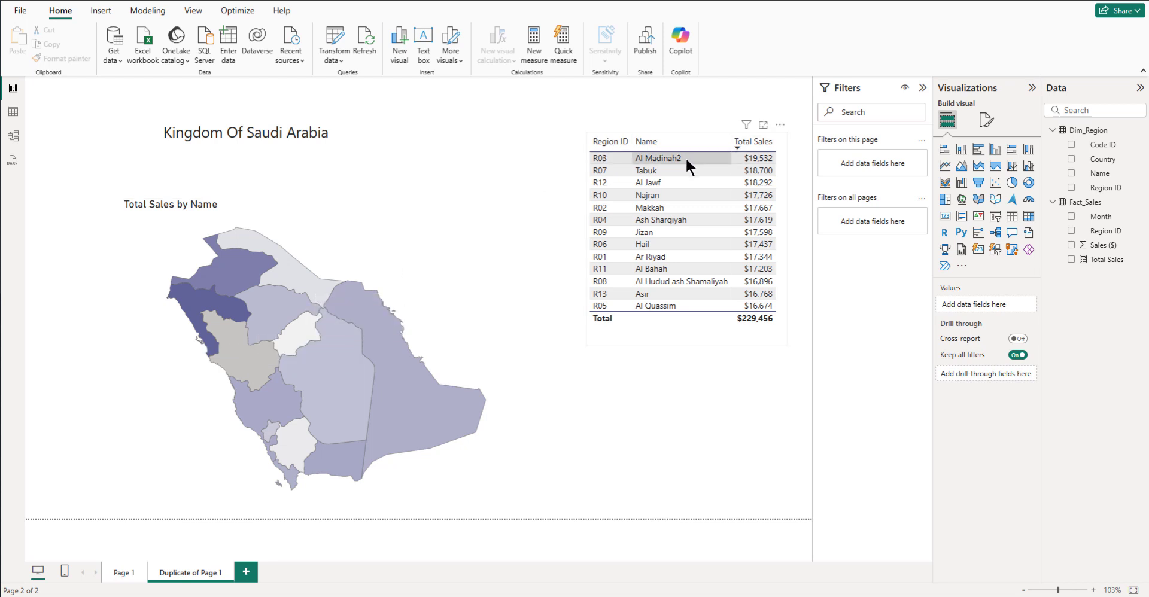
click(13, 136)
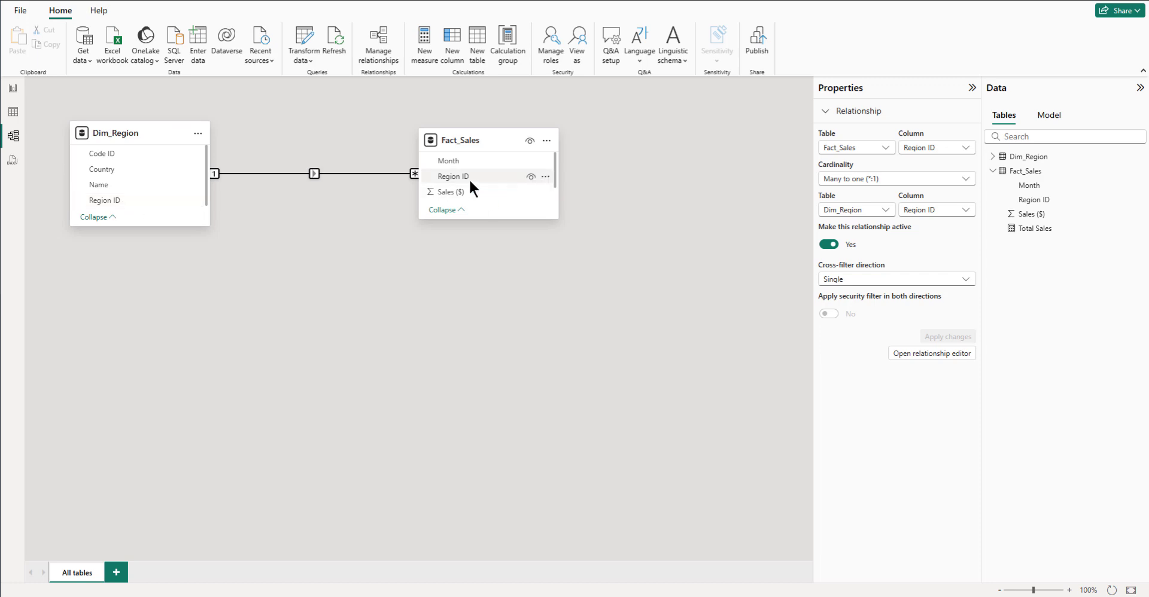
click(13, 88)
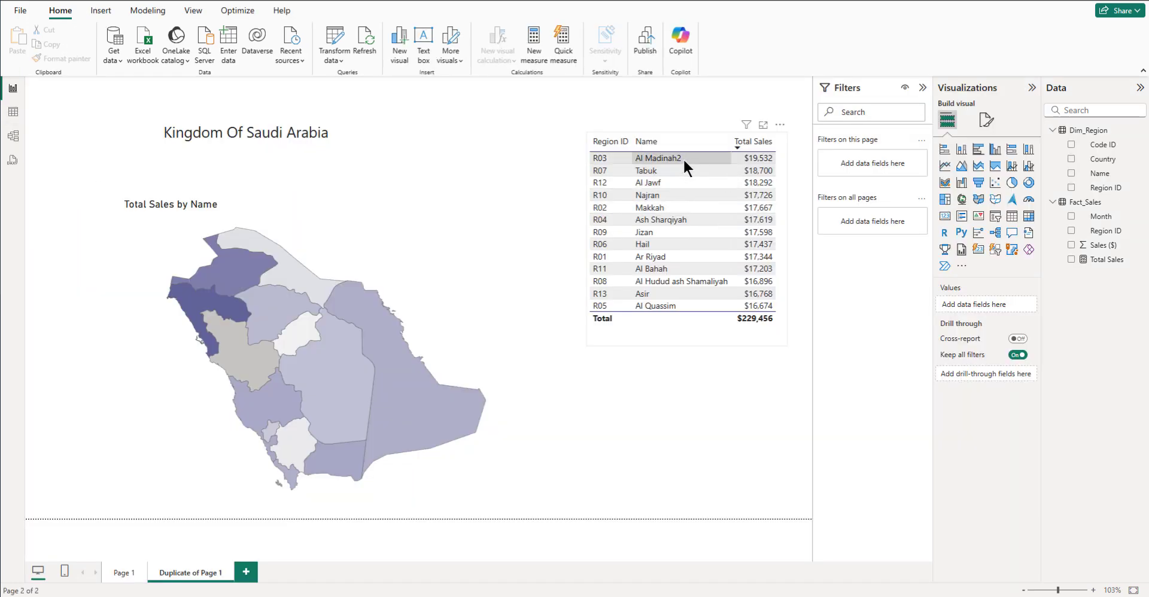